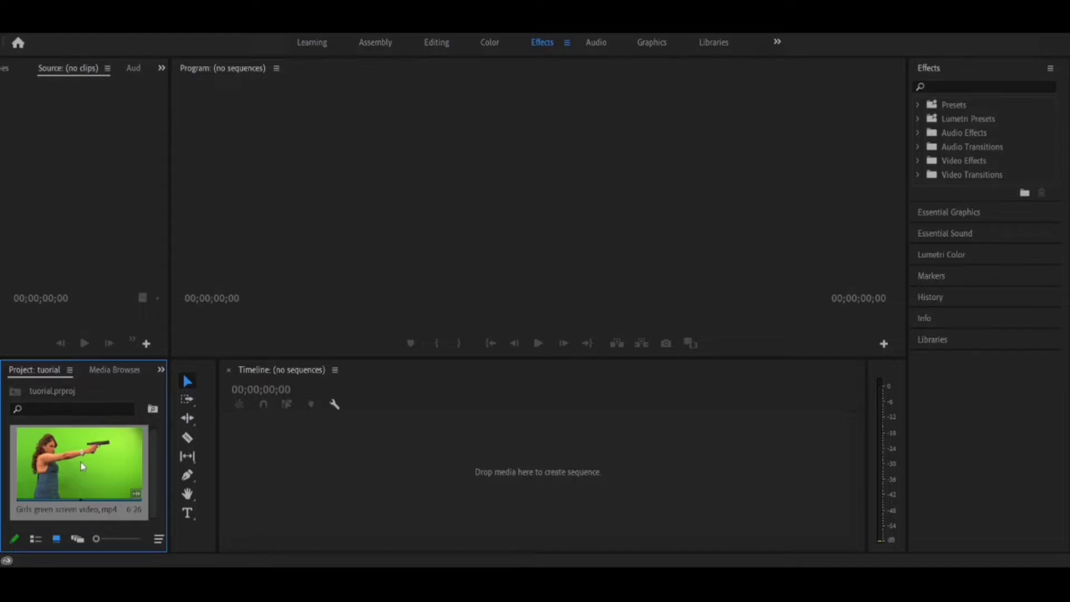
# Step: Create a sequence from the green screen video clip and fit the timeline scale to it
pyautogui.moveTo(88, 455); pyautogui.dragTo(363, 466)
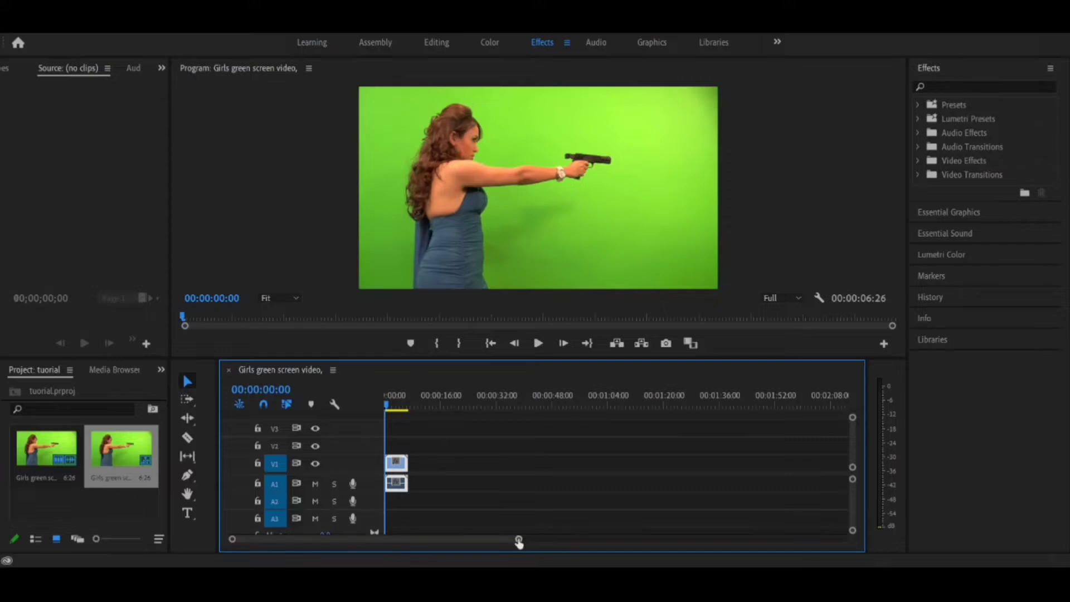
pyautogui.moveTo(519, 542); pyautogui.dragTo(470, 541)
# Step: Play through the green screen clip and park the playhead at 00:00:05:22
pyautogui.press('space')
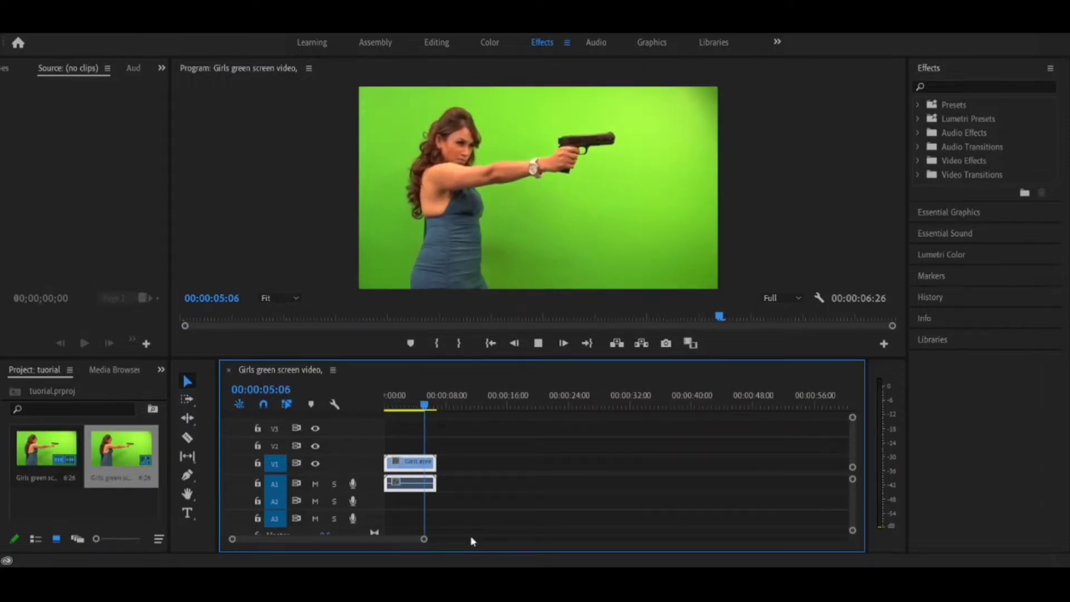
pyautogui.press('space')
pyautogui.press('space')
pyautogui.press('space')
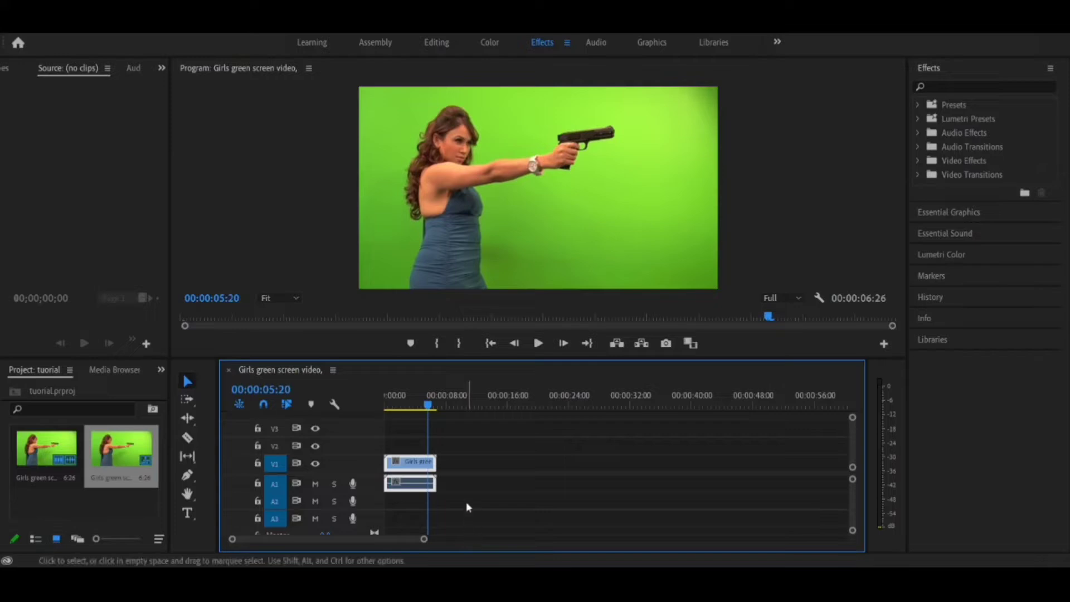
pyautogui.moveTo(431, 407)
pyautogui.mouseDown()
pyautogui.moveTo(416, 403)
pyautogui.moveTo(426, 403)
pyautogui.mouseUp()
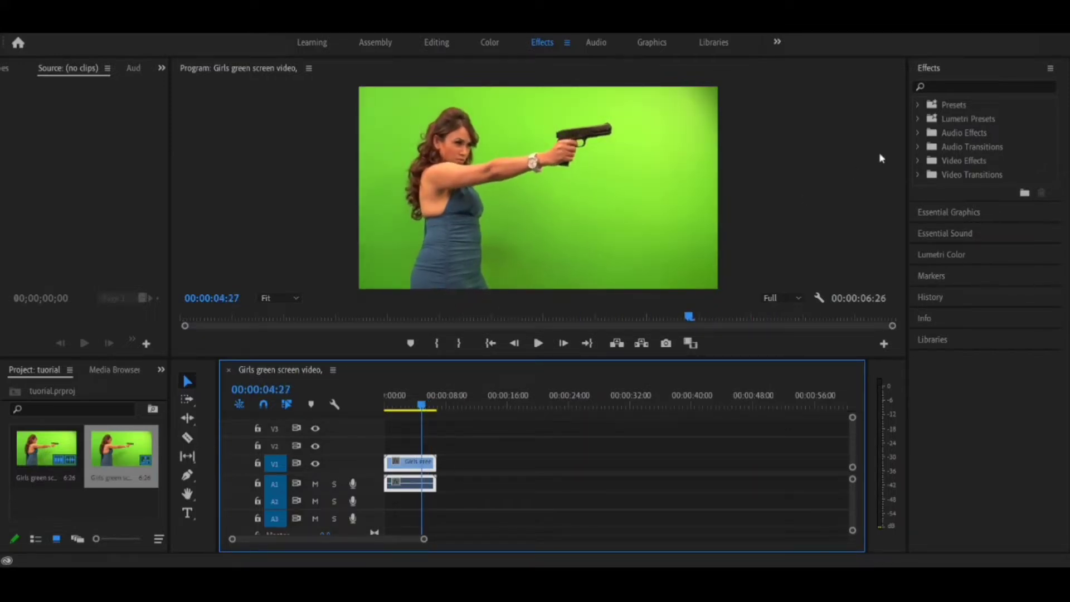
pyautogui.click(988, 88)
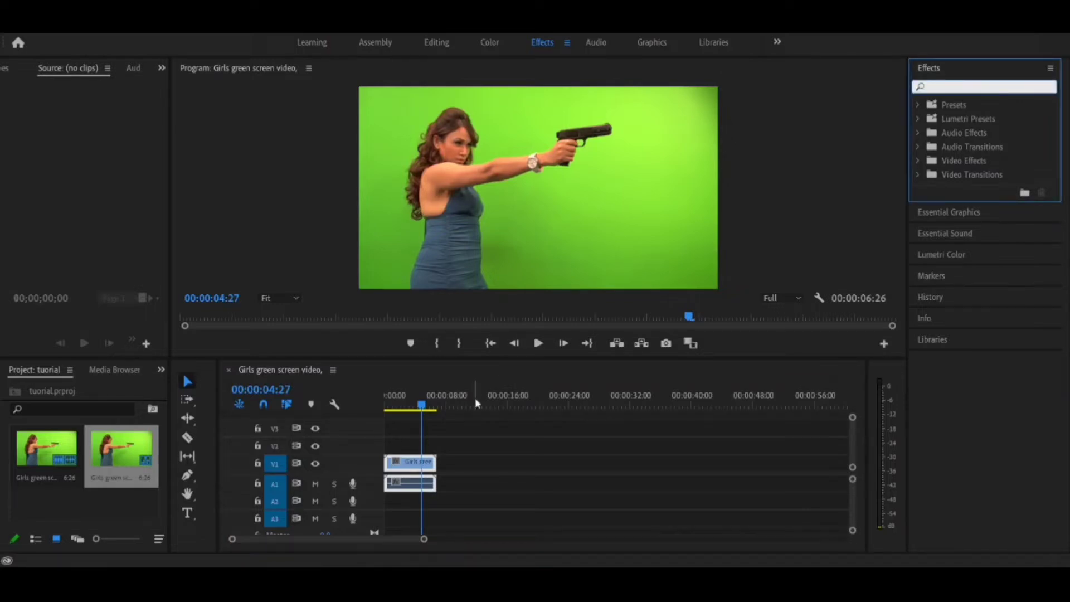
pyautogui.click(429, 403)
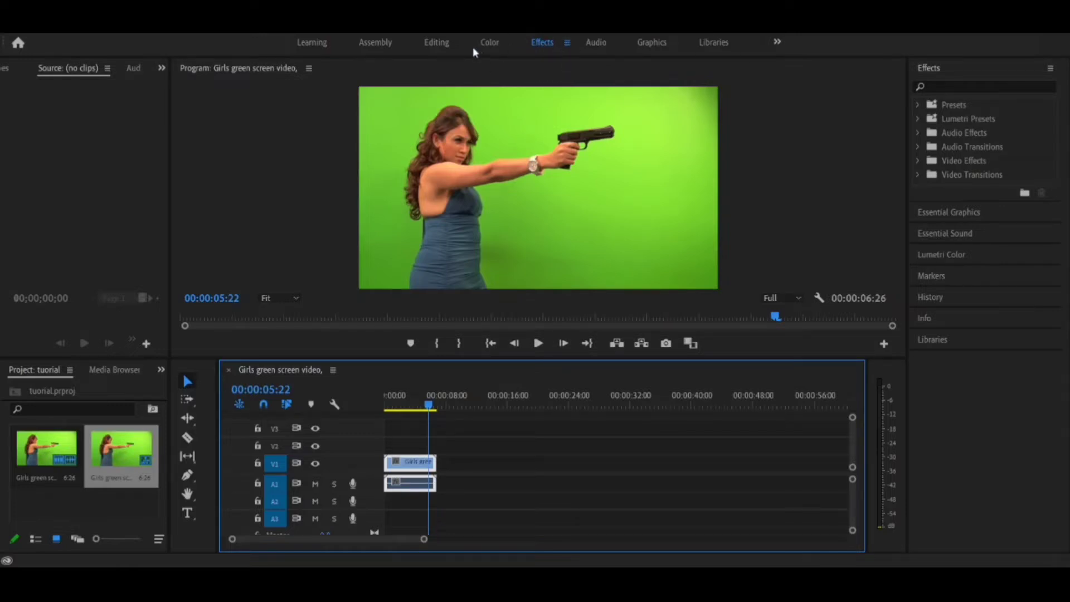
# Step: Look at the Color and Editing workspaces and return to the Effects workspace
pyautogui.click(509, 39)
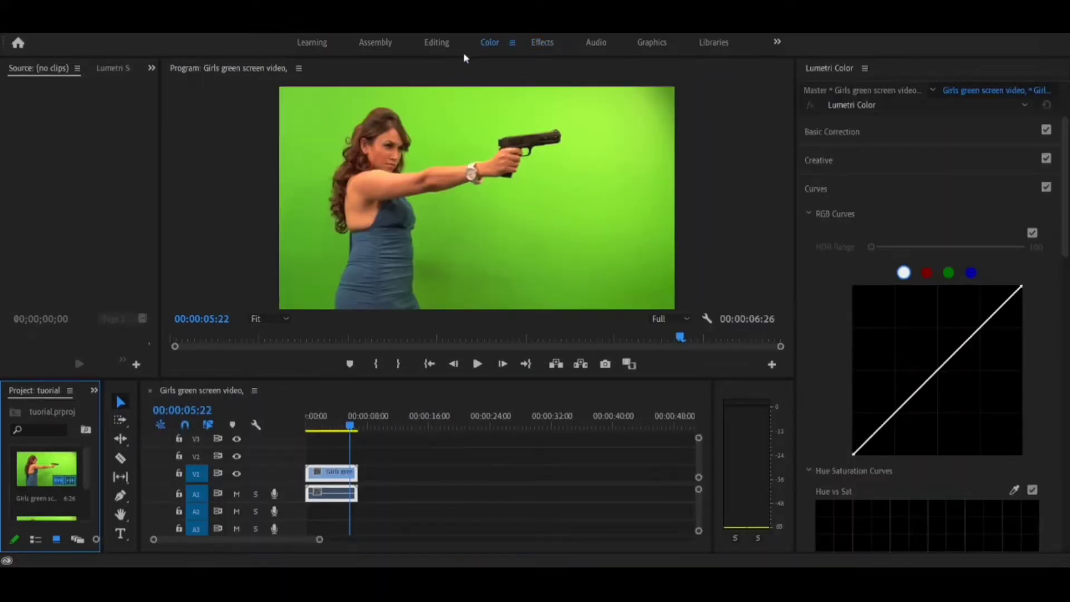
pyautogui.click(436, 49)
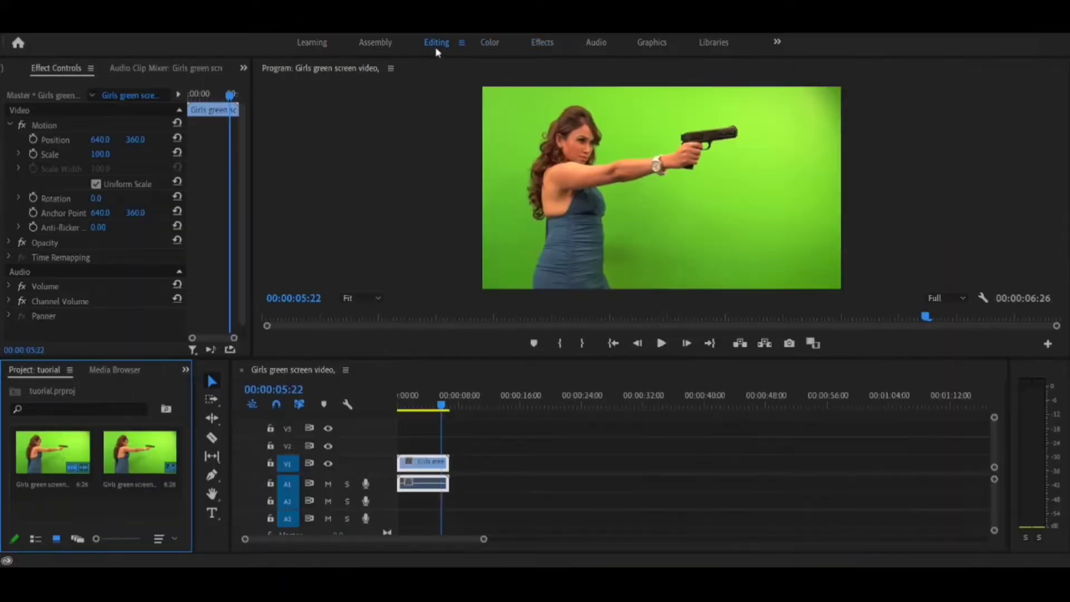
pyautogui.click(539, 43)
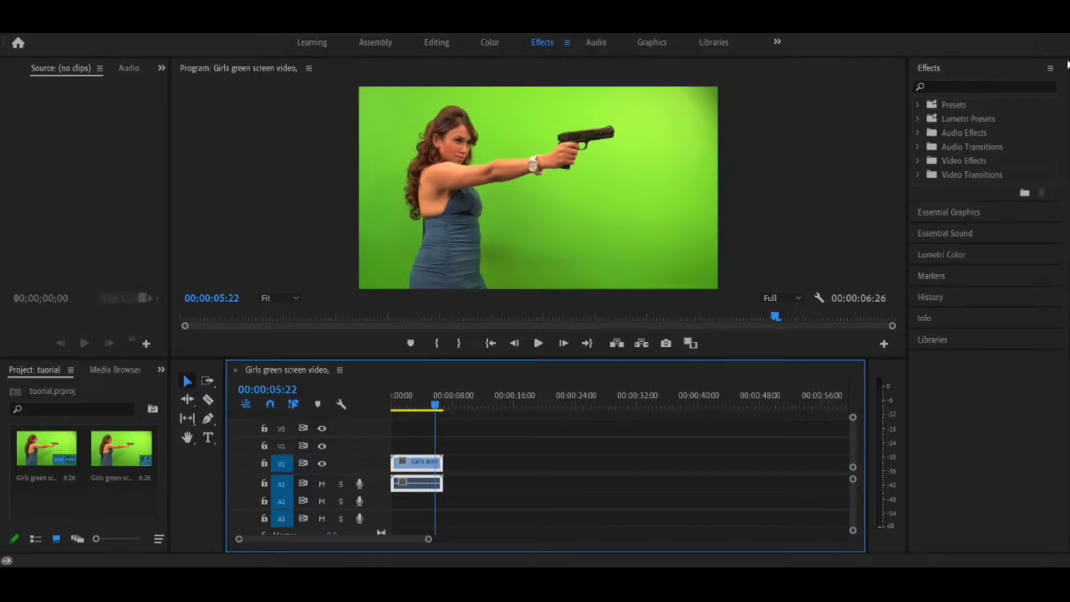
# Step: Search the effects for "ultra", select Ultra Key, and clear the search
pyautogui.click(974, 82)
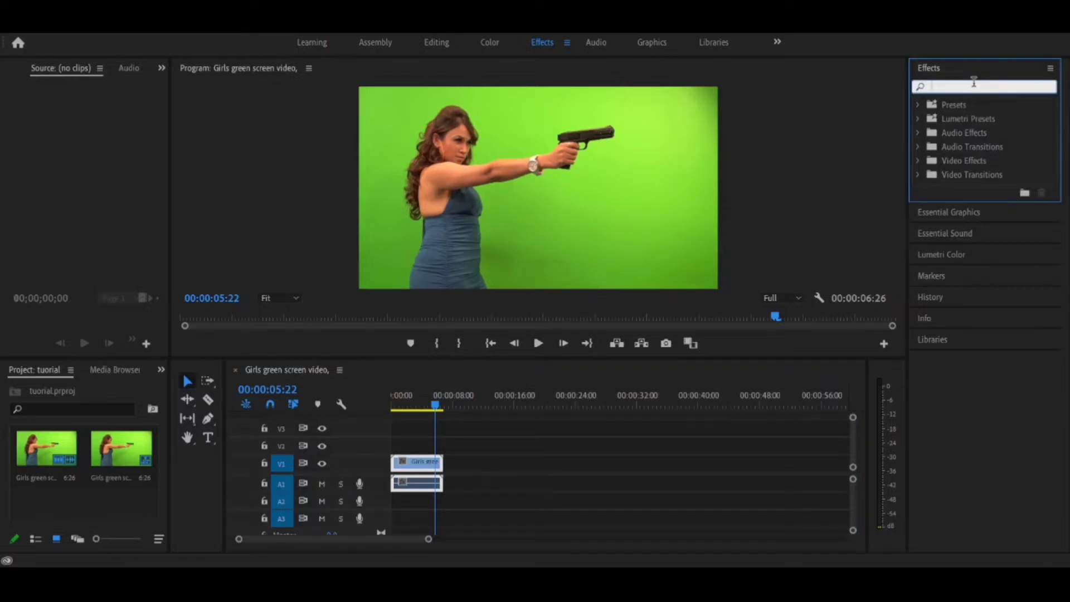
pyautogui.write('ultra')
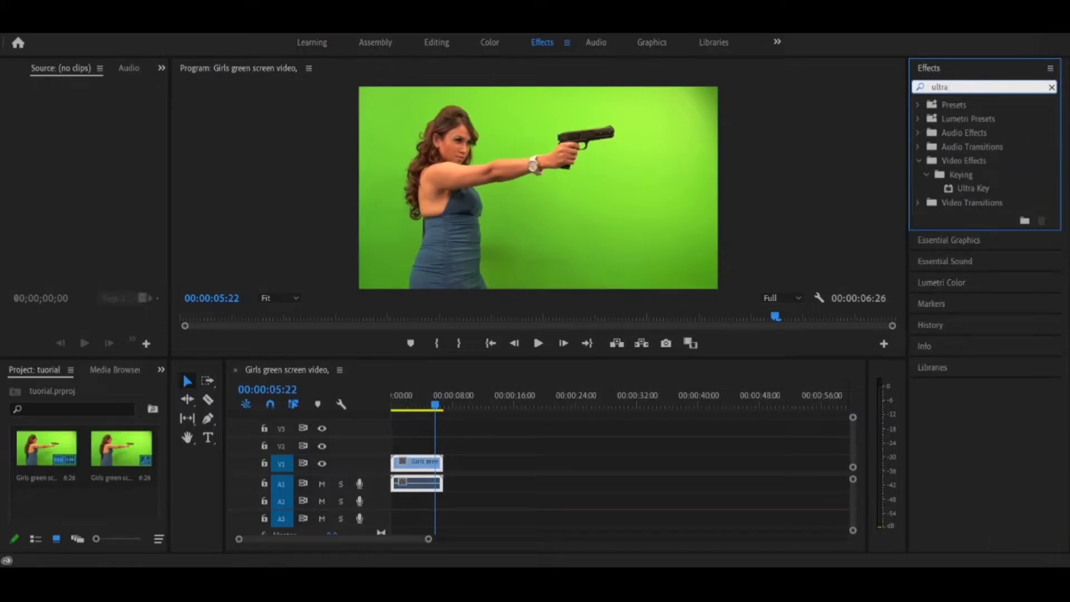
pyautogui.click(967, 192)
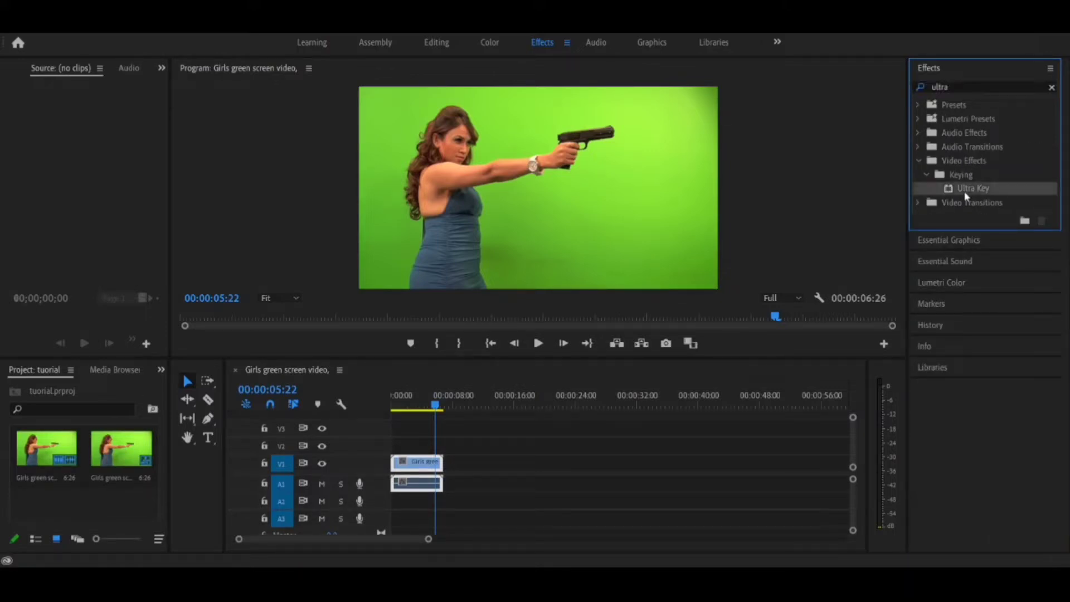
pyautogui.click(1052, 87)
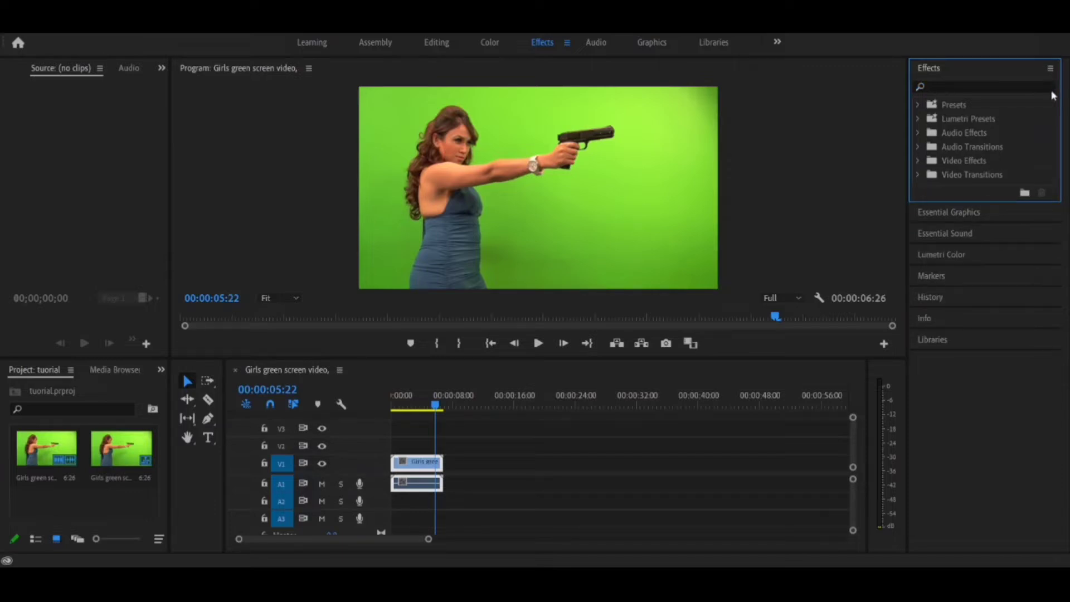
# Step: Apply the Ultra Key effect from the Keying group of Video Effects to the green screen clip on V1
pyautogui.click(918, 161)
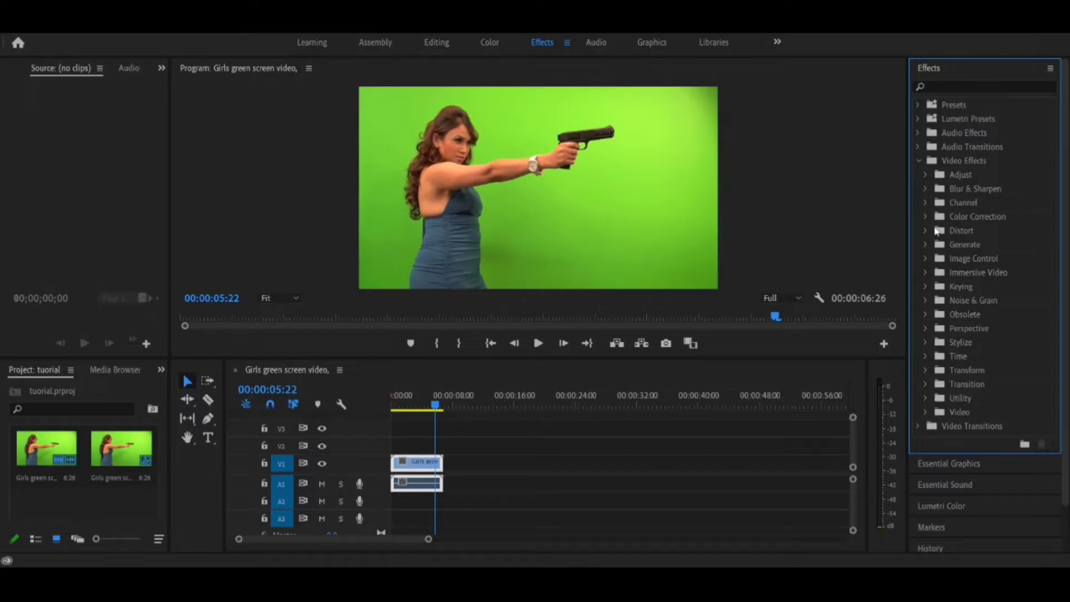
pyautogui.click(925, 286)
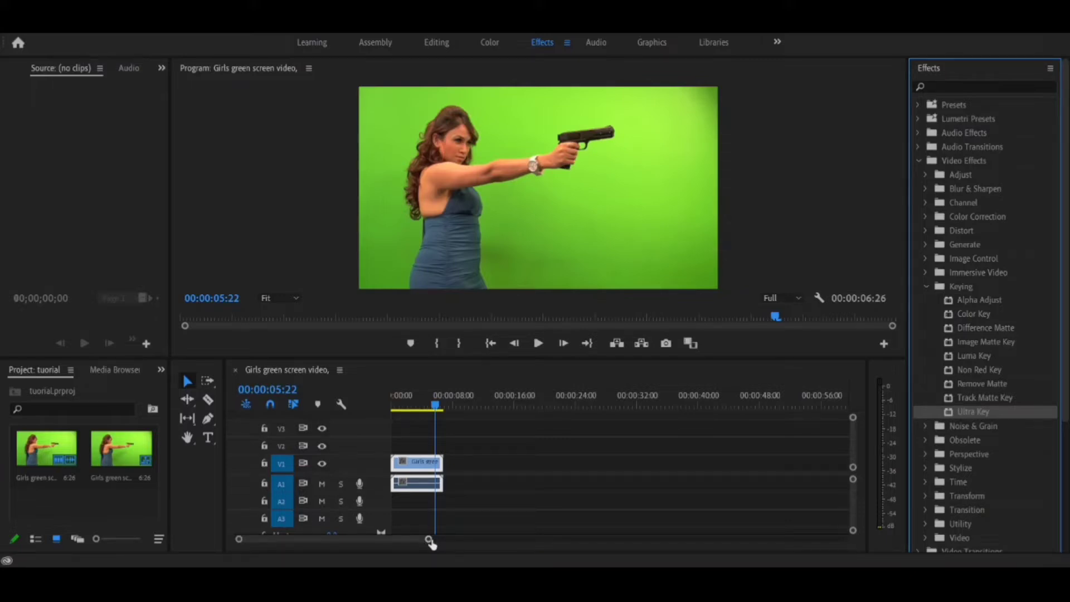
pyautogui.moveTo(429, 541); pyautogui.dragTo(327, 539)
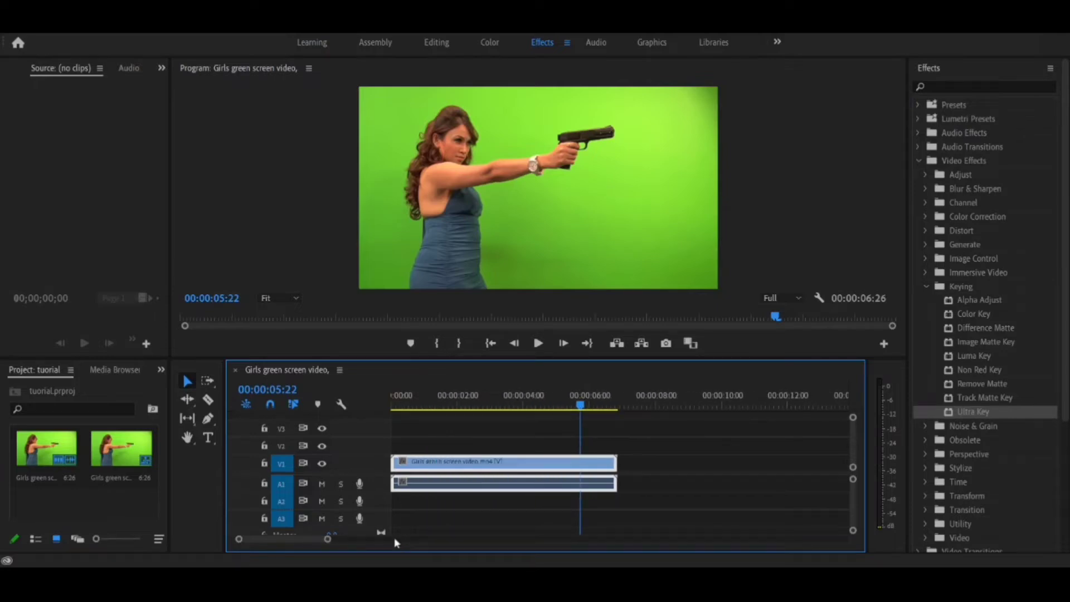
pyautogui.click(994, 415)
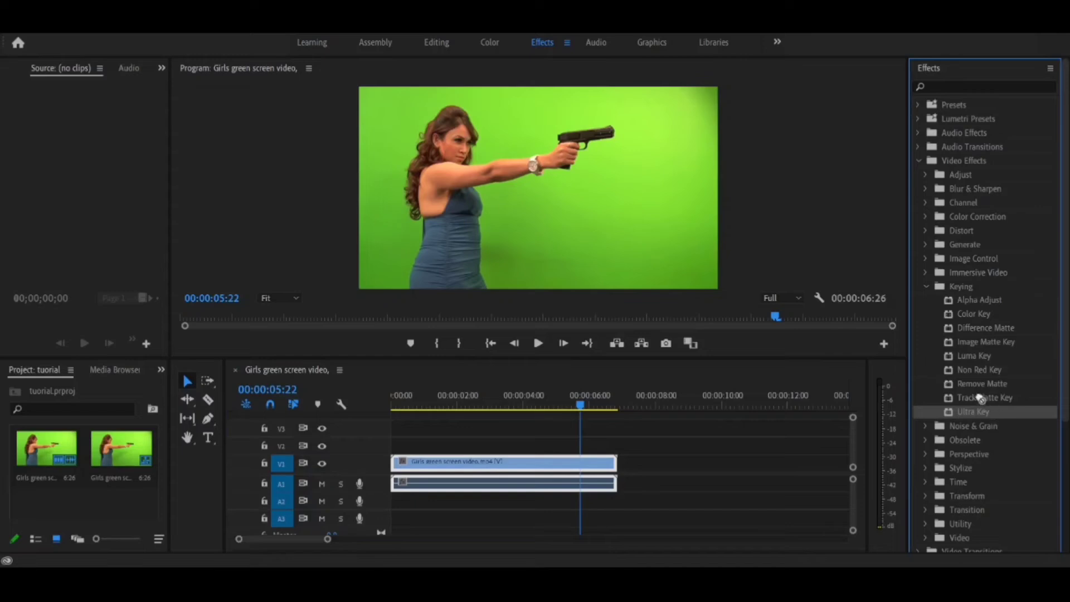
pyautogui.moveTo(634, 374); pyautogui.dragTo(546, 459)
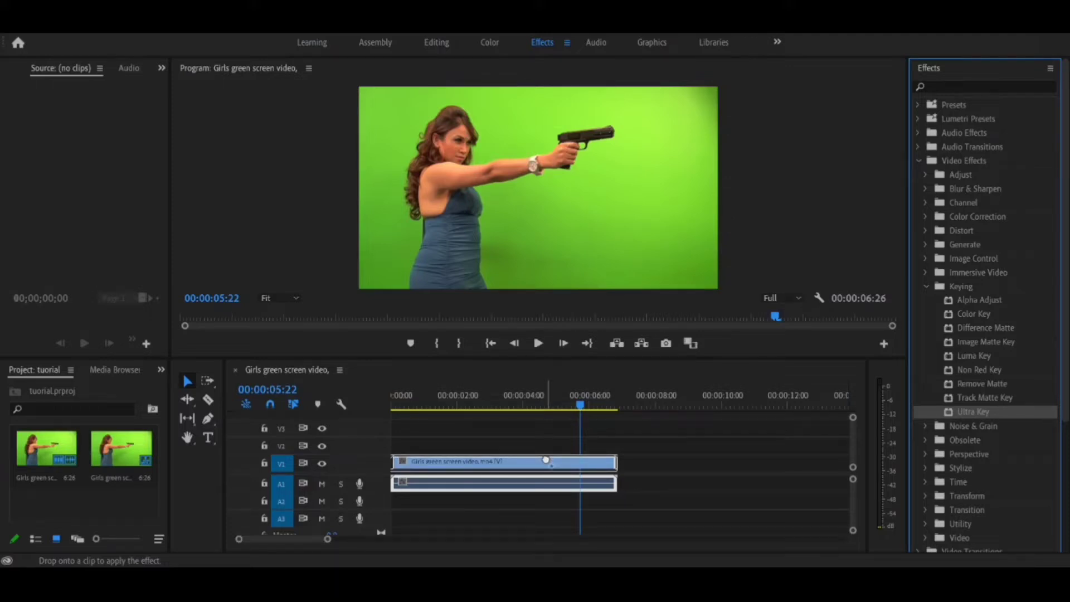
pyautogui.moveTo(546, 459); pyautogui.dragTo(548, 462)
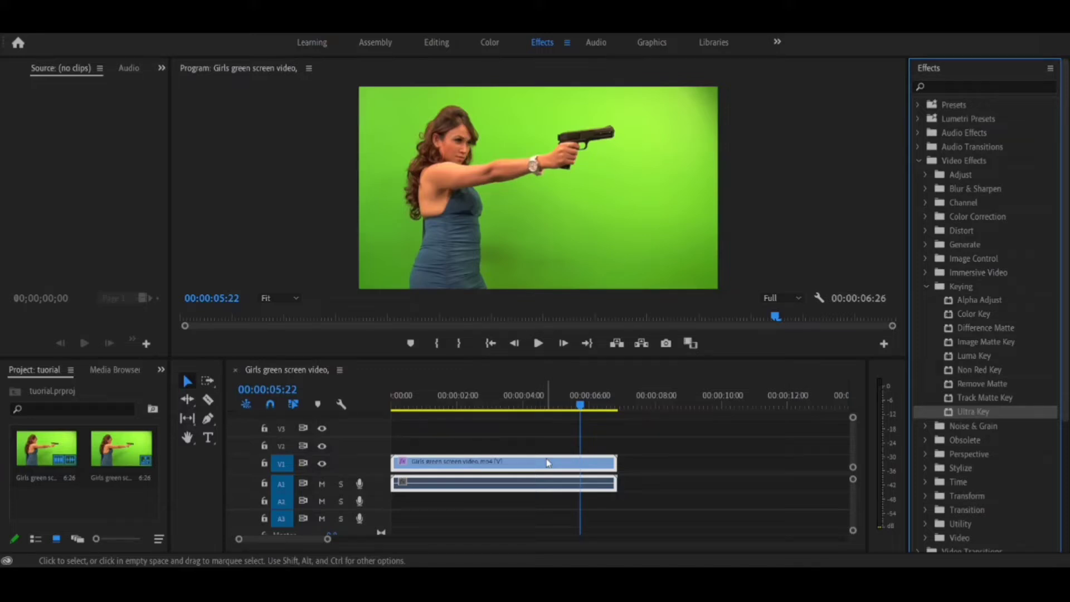
# Step: Show the Effect Controls with more width and load the V1 green screen clip's settings into them
pyautogui.click(99, 191)
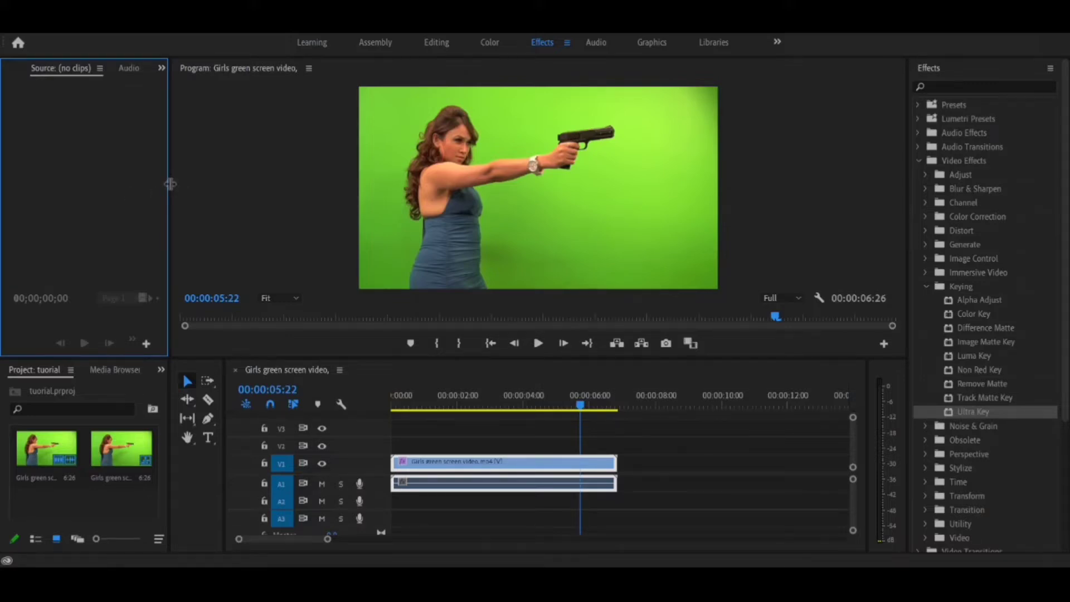
pyautogui.moveTo(170, 184); pyautogui.dragTo(230, 185)
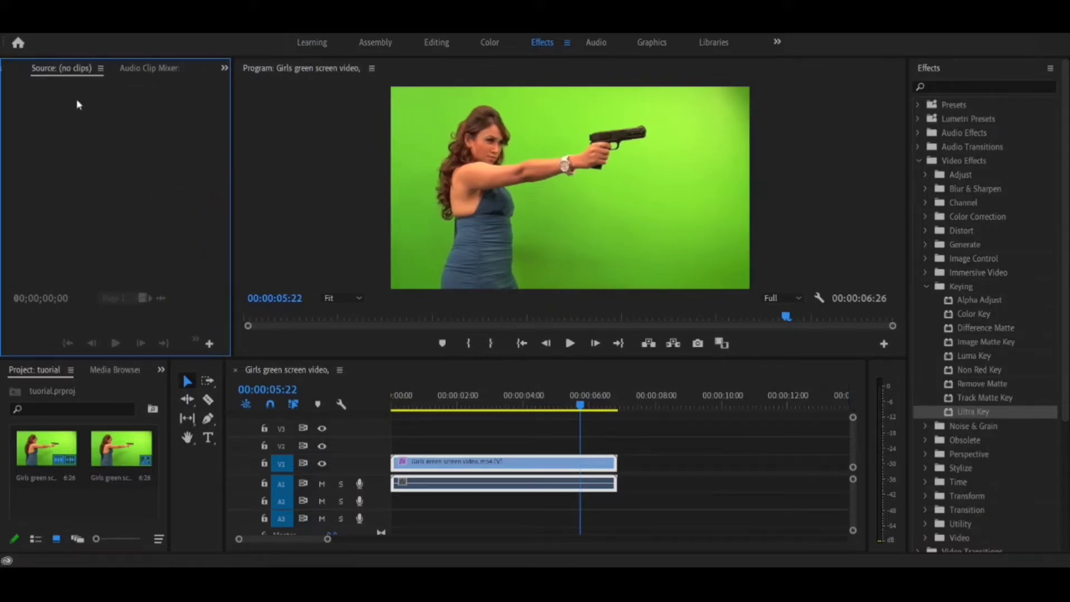
pyautogui.click(142, 75)
pyautogui.click(67, 70)
pyautogui.click(224, 70)
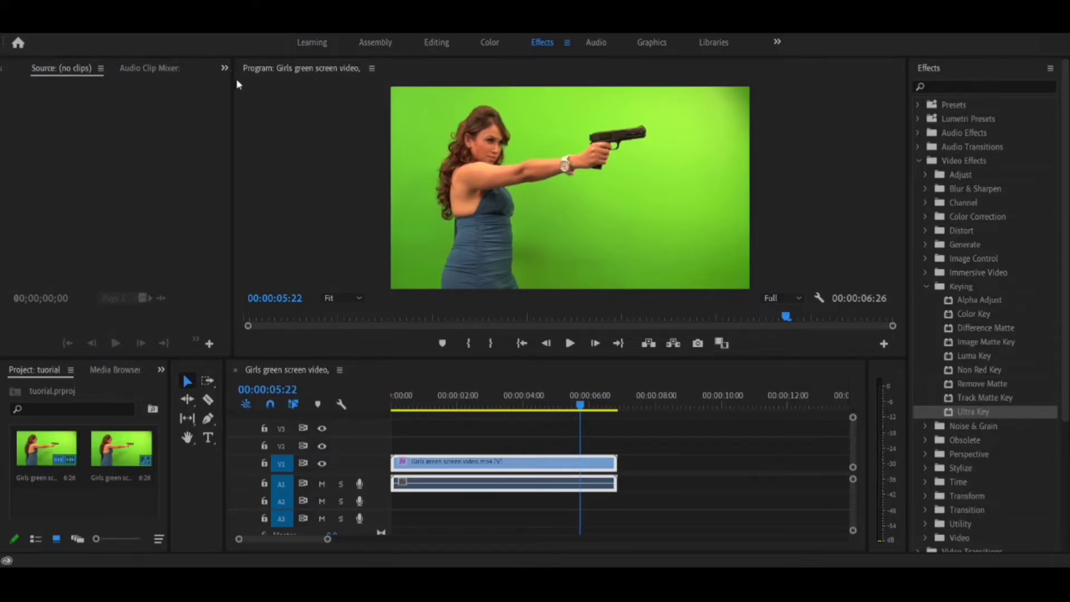
pyautogui.hotkey('shift', '5')
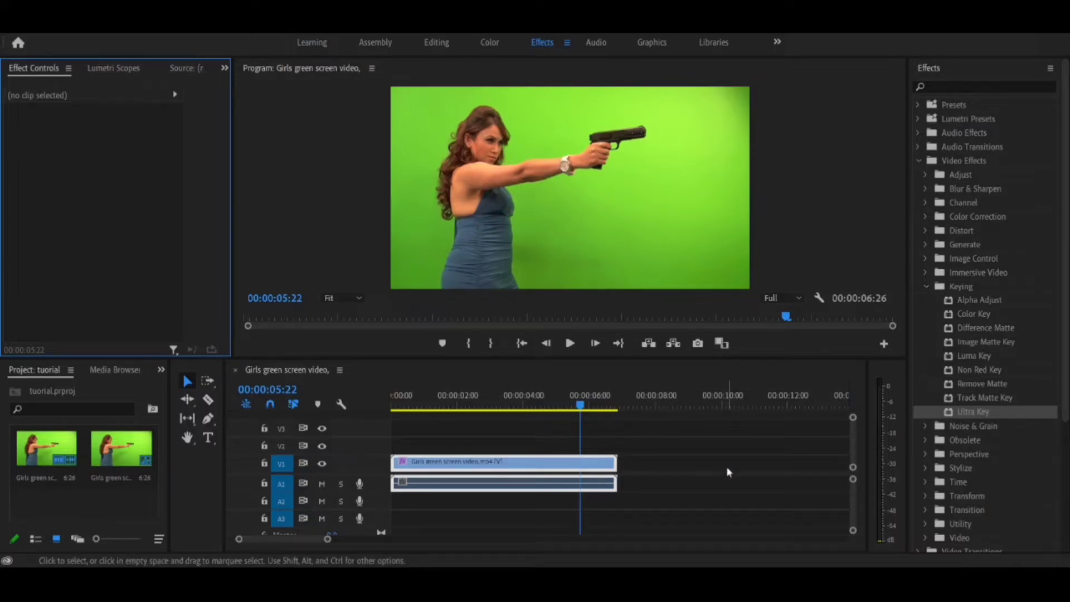
pyautogui.click(679, 451)
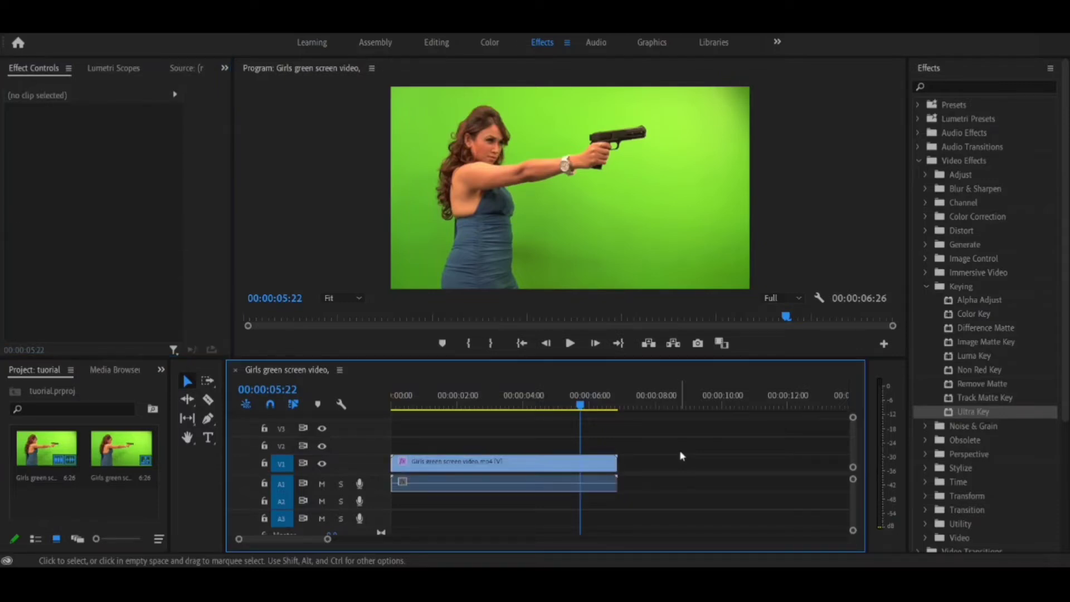
pyautogui.click(553, 467)
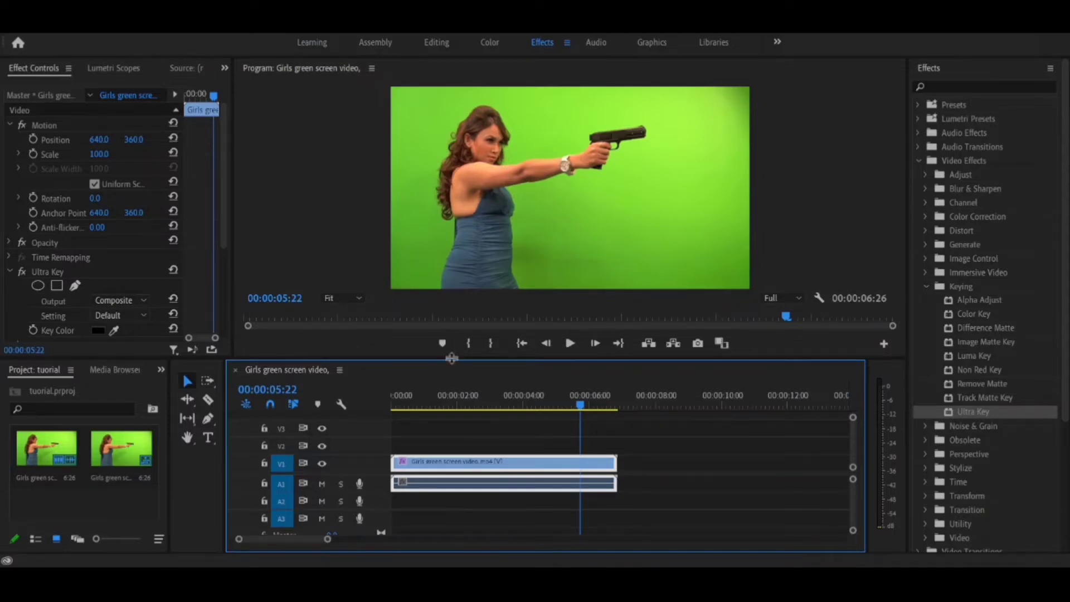
# Step: Enlarge the Program monitor and Effect Controls over the timeline, giving the effect settings more width
pyautogui.moveTo(451, 358); pyautogui.dragTo(424, 532)
pyautogui.click(380, 418)
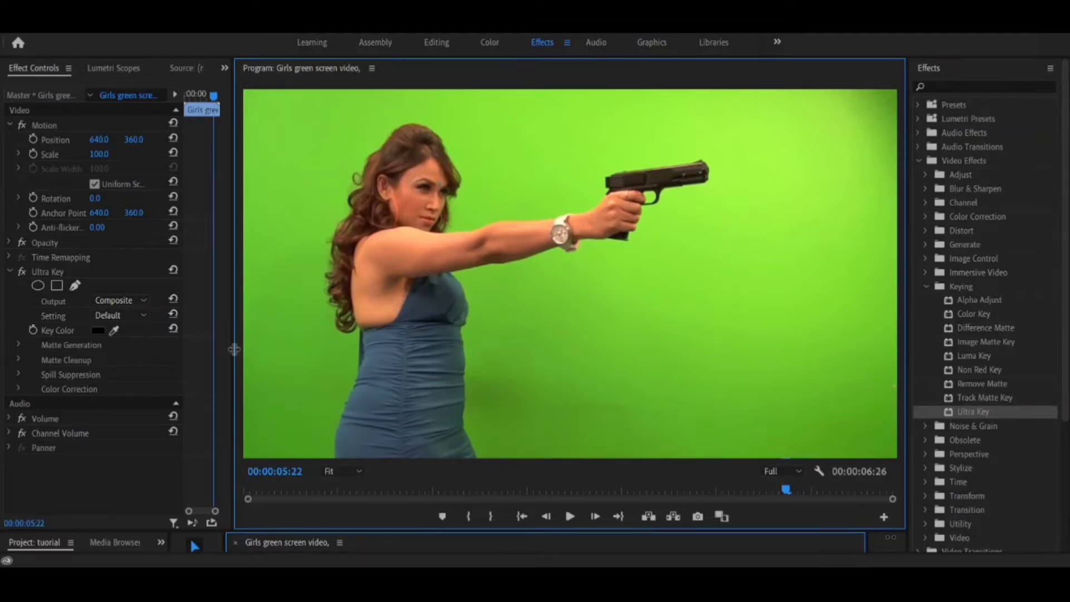
pyautogui.moveTo(234, 349); pyautogui.dragTo(275, 342)
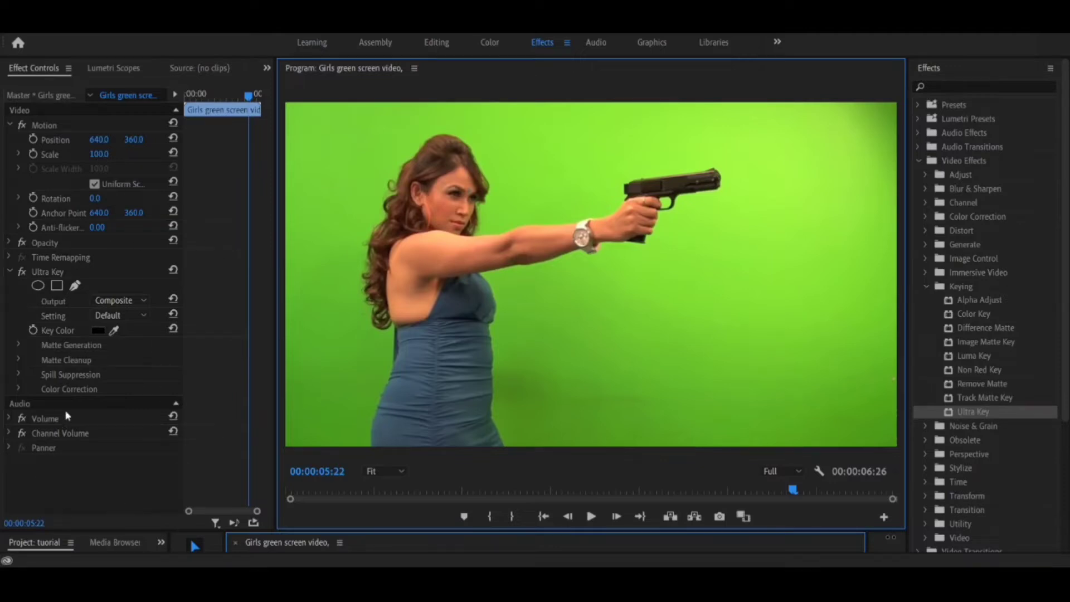
# Step: Try sampling the shadowed green beside the woman's dress as the Ultra Key key color, and reset the key color
pyautogui.click(114, 332)
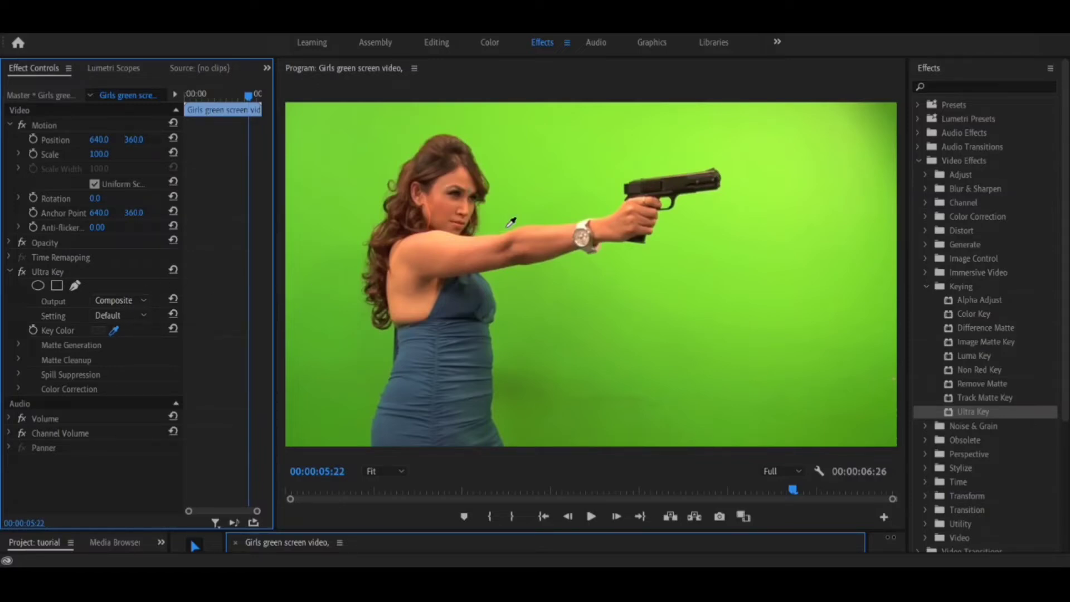
pyautogui.click(678, 346)
pyautogui.click(525, 380)
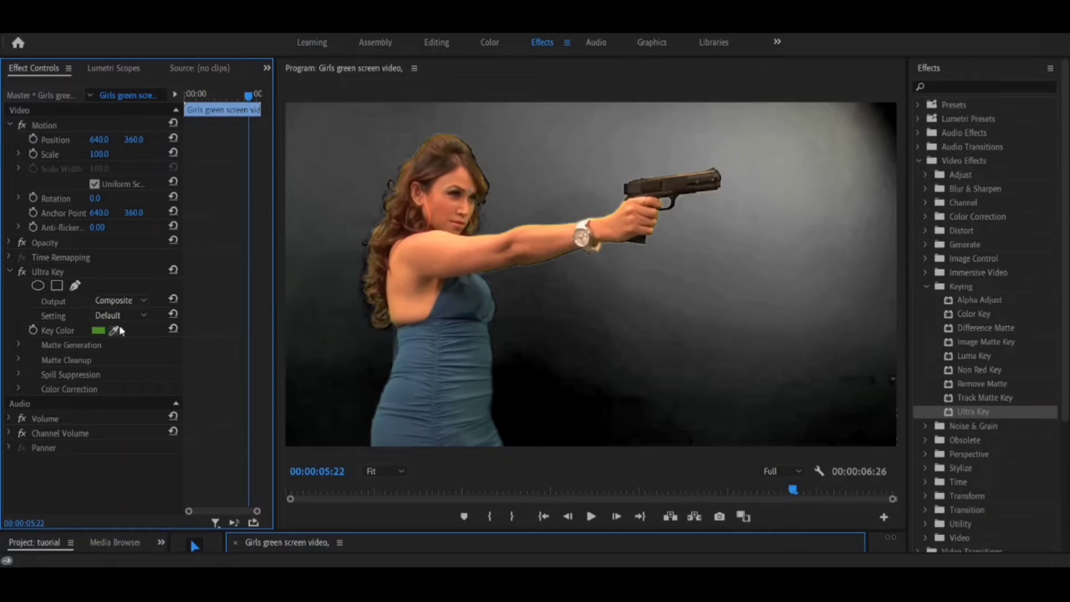
pyautogui.click(173, 329)
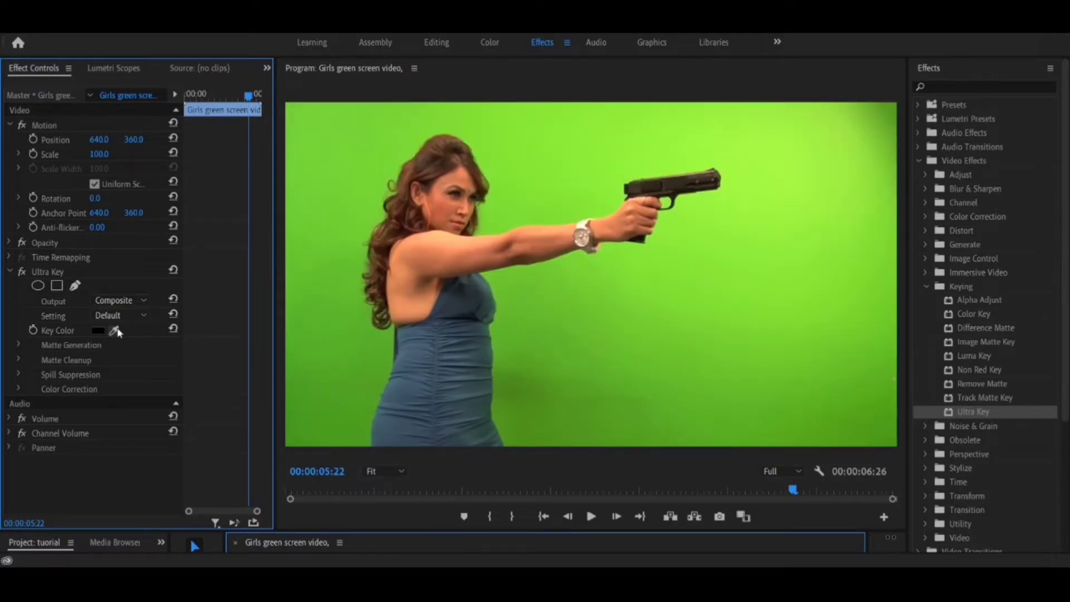
# Step: Sample the bright green beyond the pistol as the Ultra Key key color and preview the keyed clip
pyautogui.moveTo(117, 332); pyautogui.dragTo(775, 208)
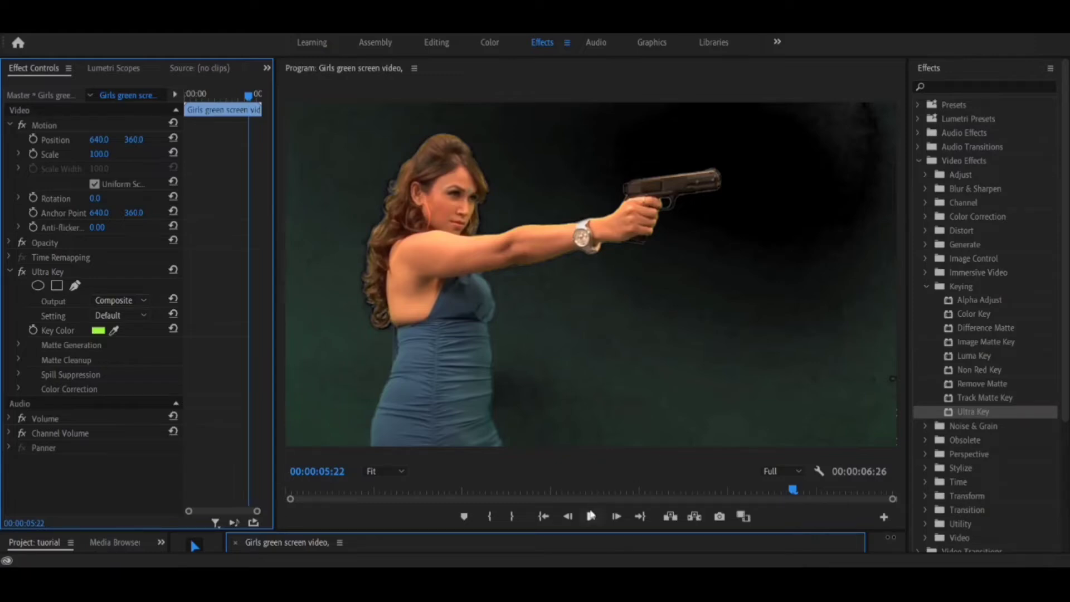
pyautogui.click(590, 518)
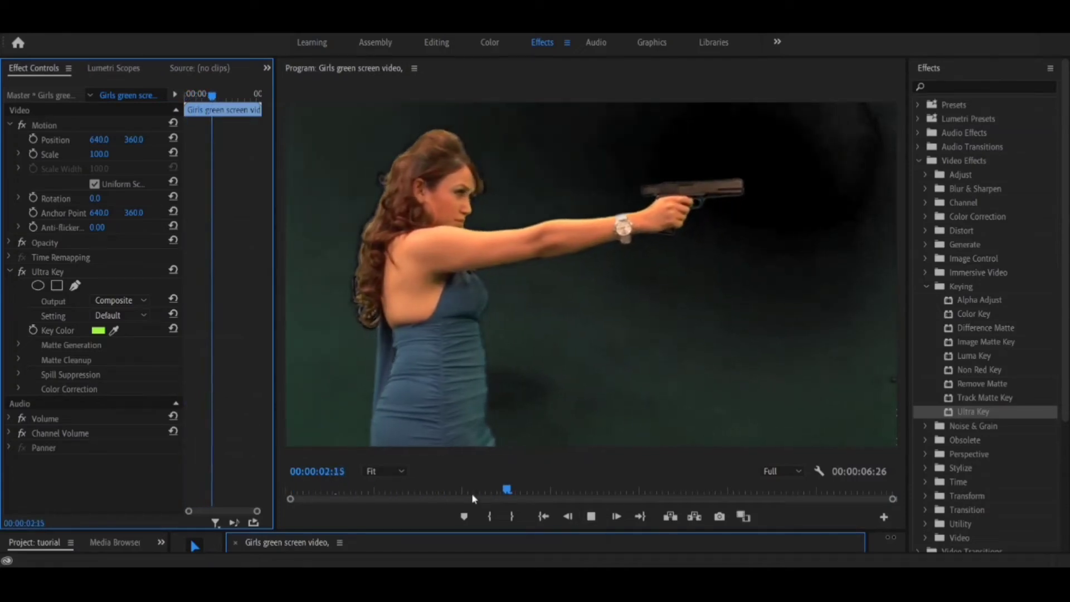
pyautogui.press('space')
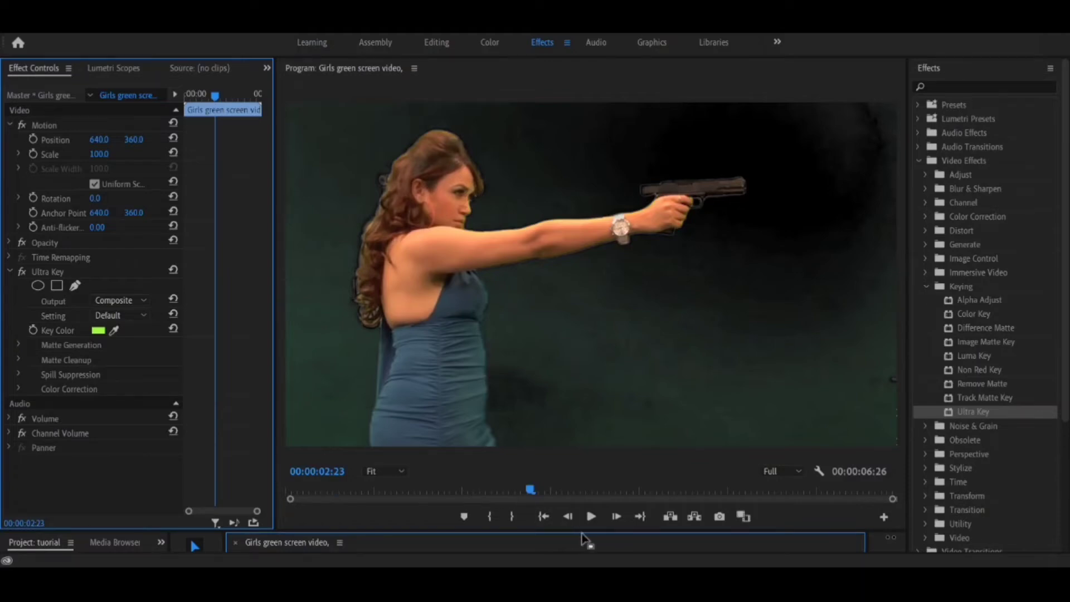
# Step: Give the timeline more height and move the green screen clip from V1 up to V2
pyautogui.moveTo(583, 531); pyautogui.dragTo(580, 416)
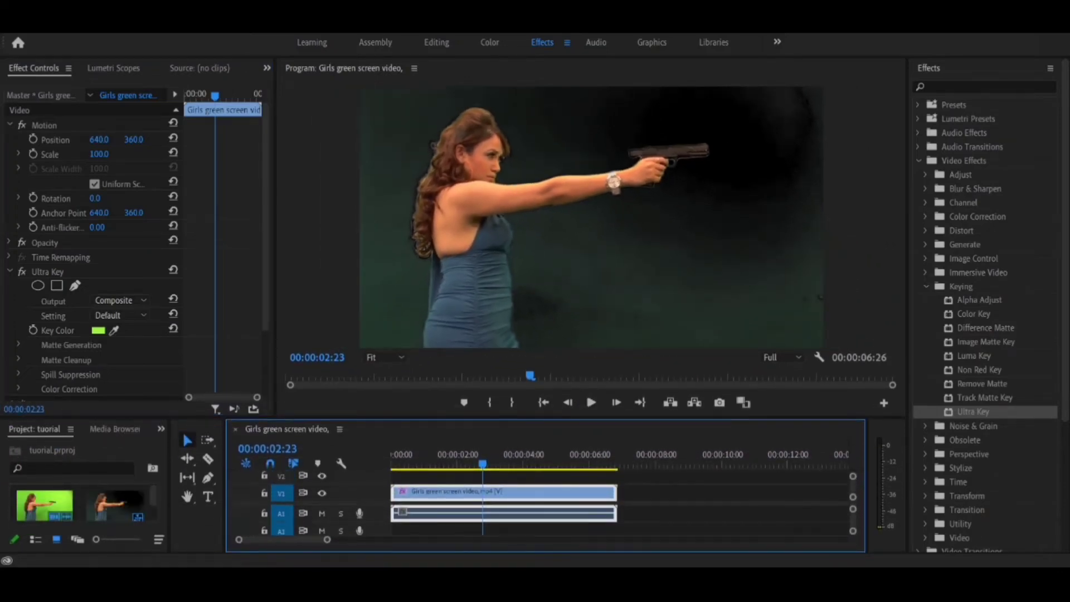
pyautogui.click(120, 300)
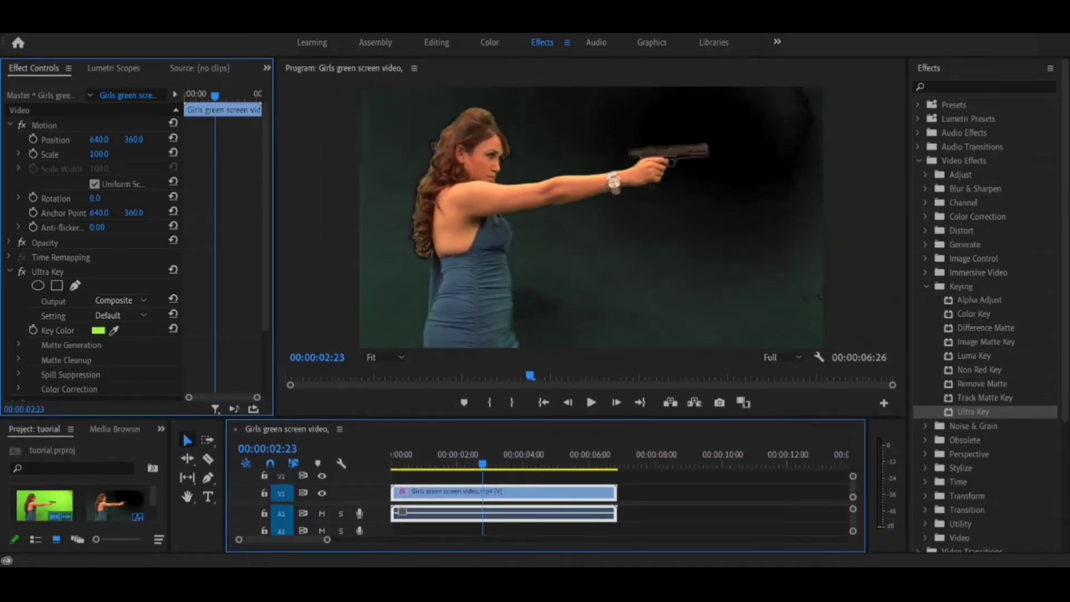
pyautogui.click(98, 330)
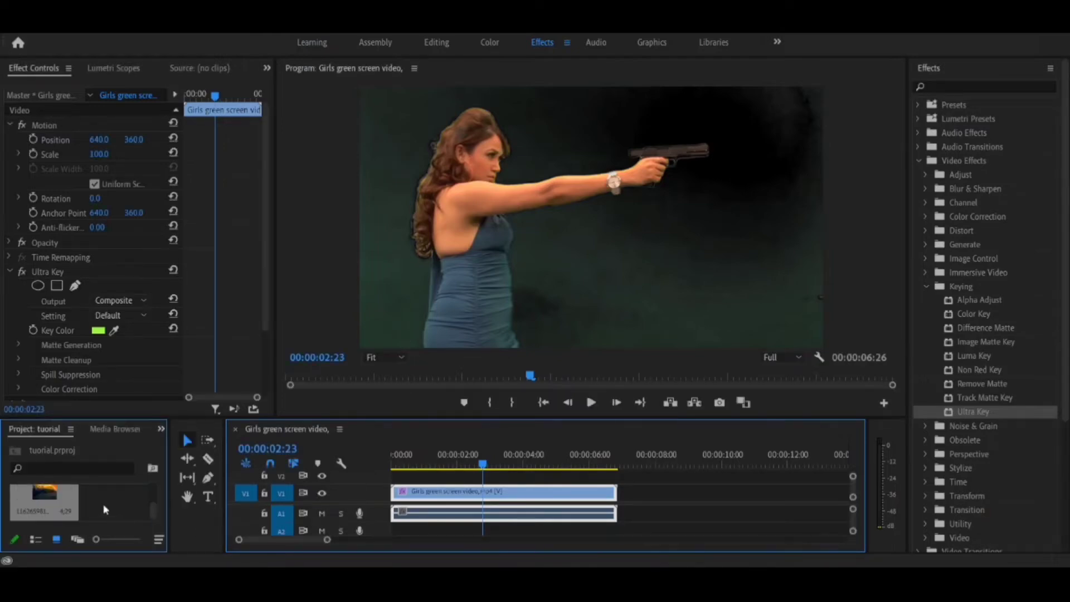
pyautogui.moveTo(132, 418); pyautogui.dragTo(134, 339)
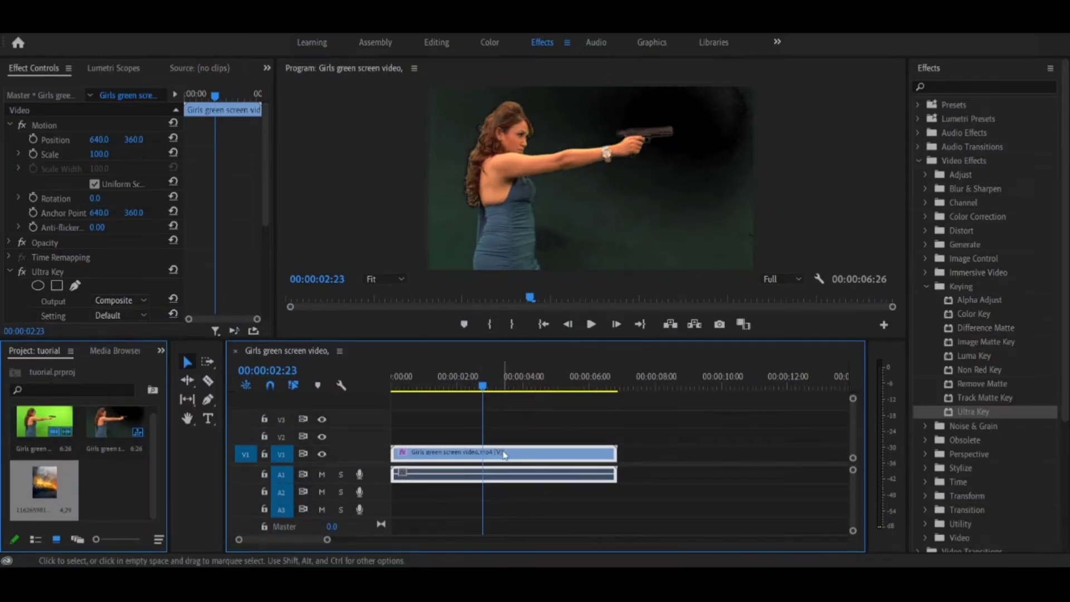
pyautogui.moveTo(504, 454); pyautogui.dragTo(483, 461)
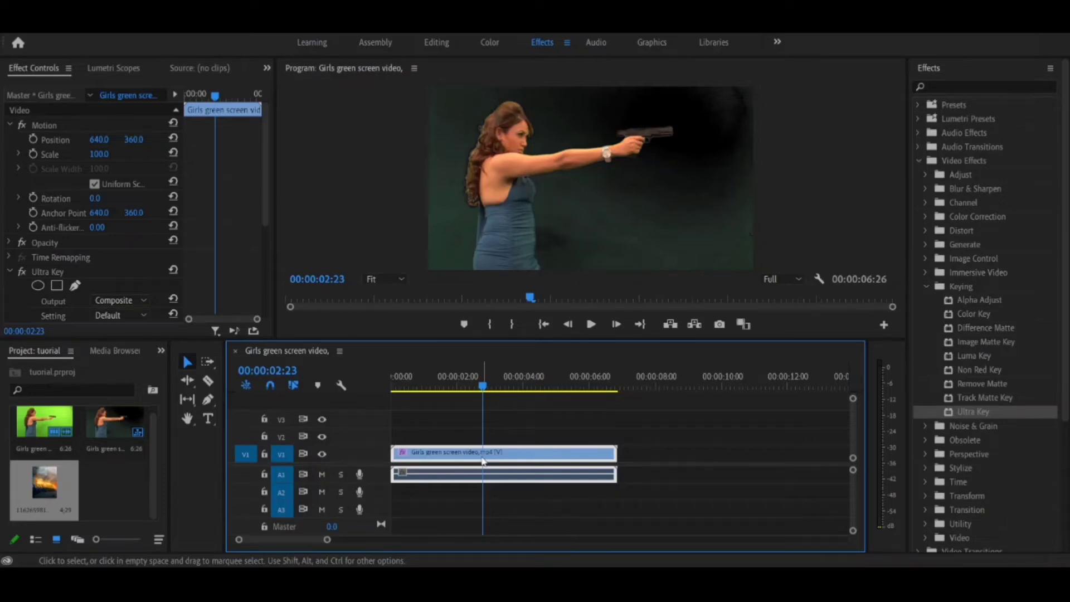
pyautogui.moveTo(483, 461); pyautogui.dragTo(483, 440)
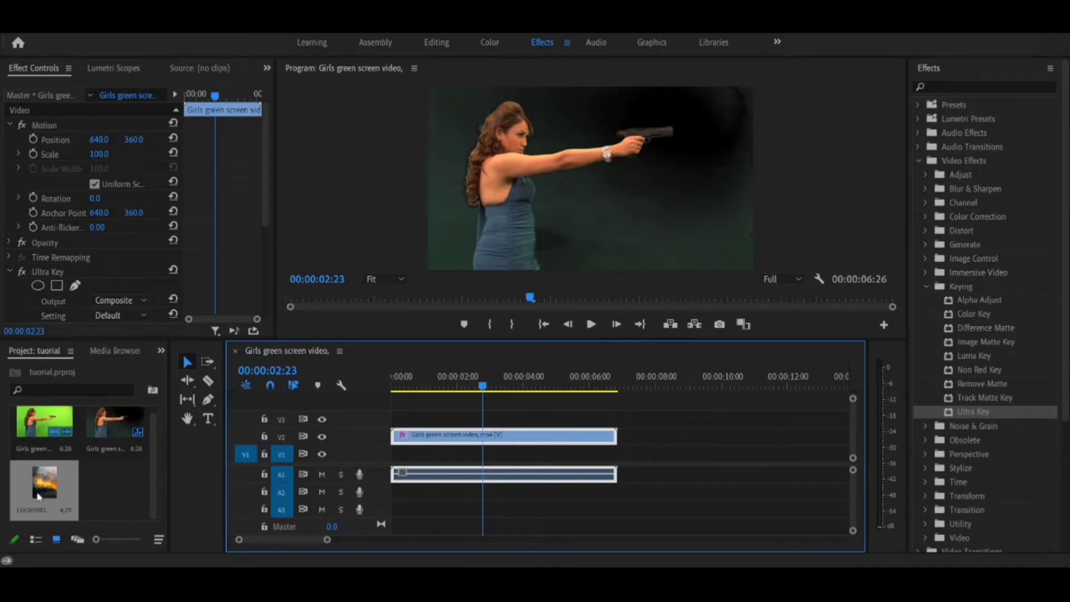
# Step: Place the burning-cars background image on V1 at the sequence start and extend it to the end of the green screen clip
pyautogui.moveTo(38, 495); pyautogui.dragTo(397, 454)
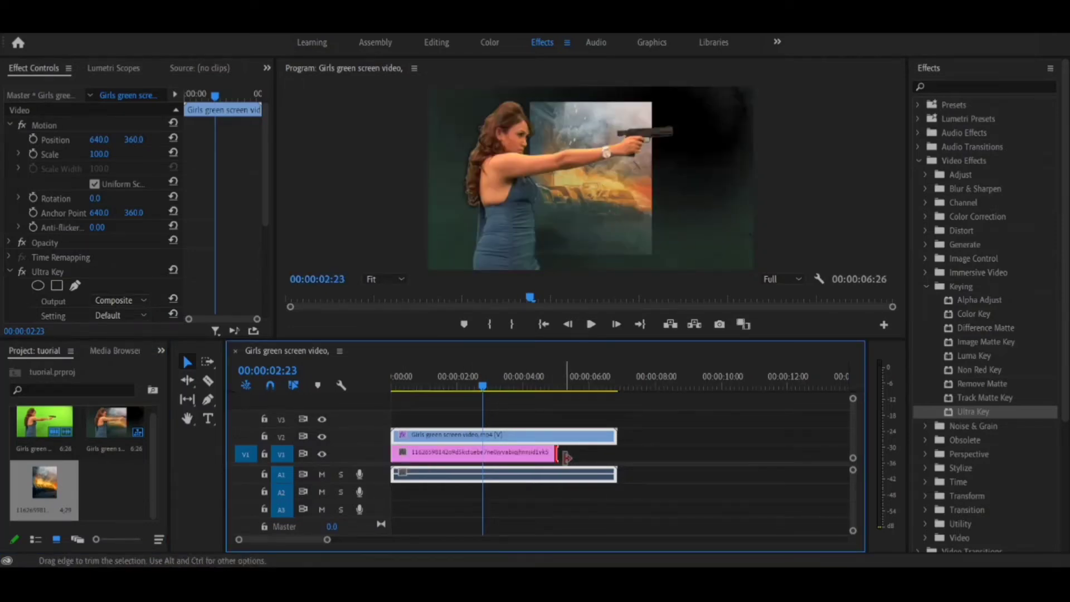
pyautogui.moveTo(567, 457); pyautogui.dragTo(617, 458)
pyautogui.click(607, 457)
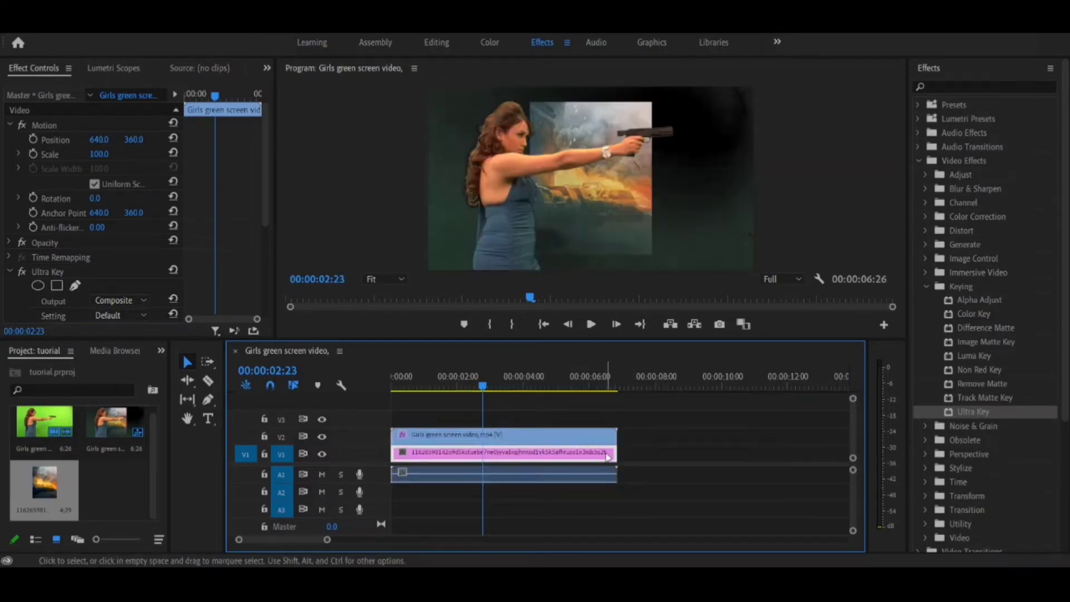
# Step: With the green screen clip moved aside, scale the background image to 276.3 and position it at about 628, 93
pyautogui.click(621, 243)
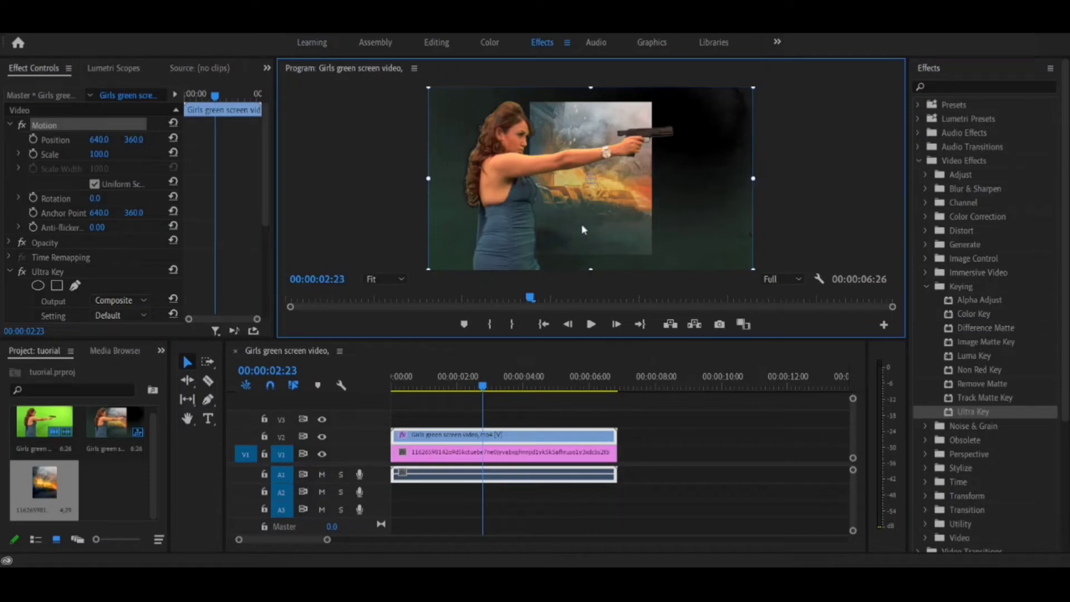
pyautogui.moveTo(582, 226); pyautogui.dragTo(396, 226)
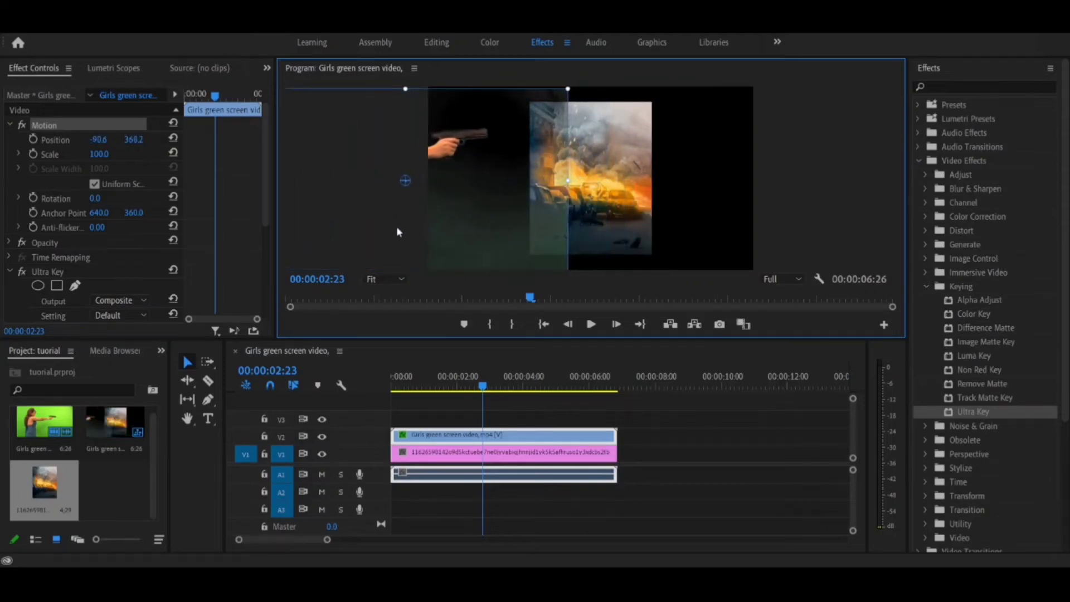
pyautogui.click(595, 192)
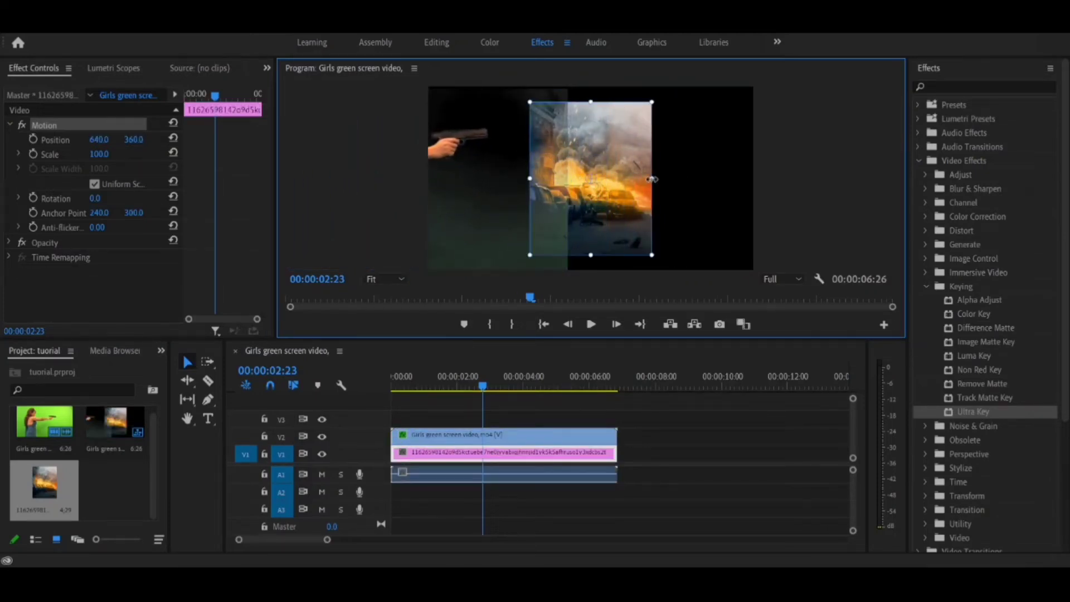
pyautogui.moveTo(652, 179); pyautogui.dragTo(759, 186)
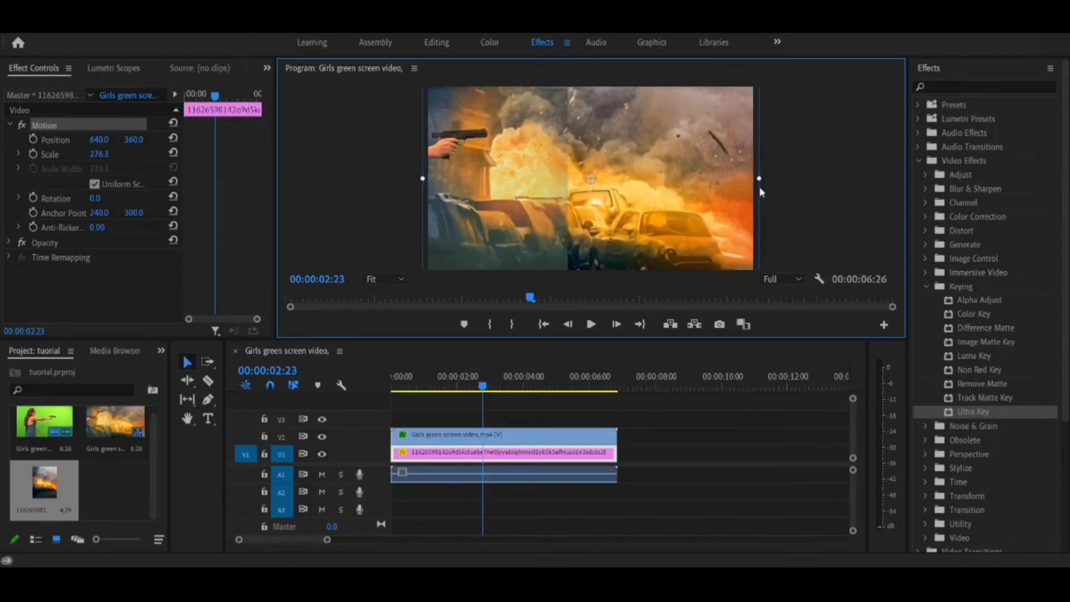
pyautogui.moveTo(703, 159); pyautogui.dragTo(698, 85)
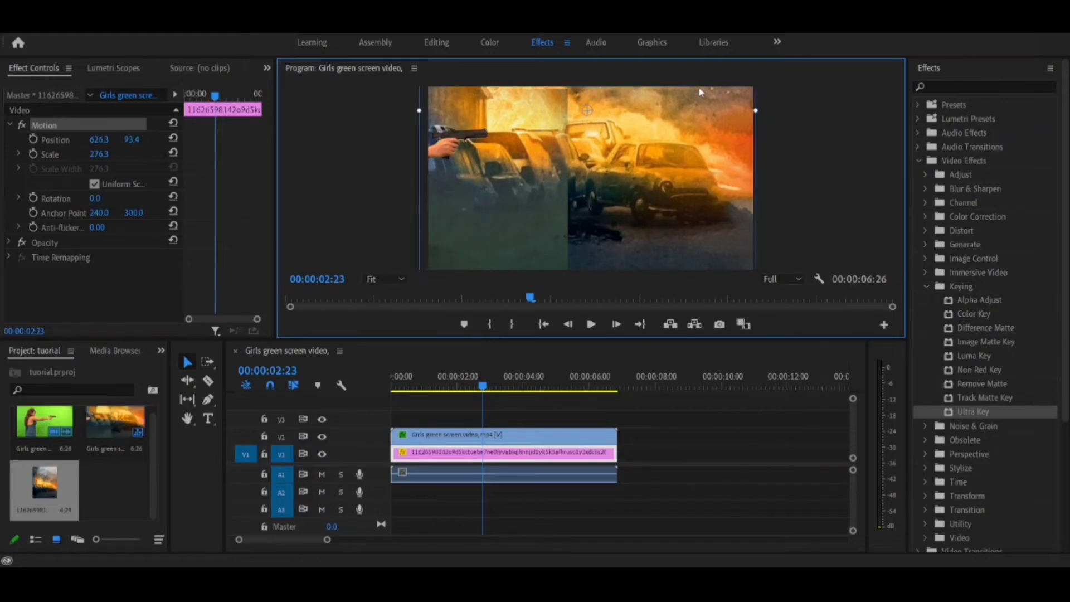
# Step: Move the green screen clip back over the background to about 626.3, 368.2 and preview the composite
pyautogui.click(570, 441)
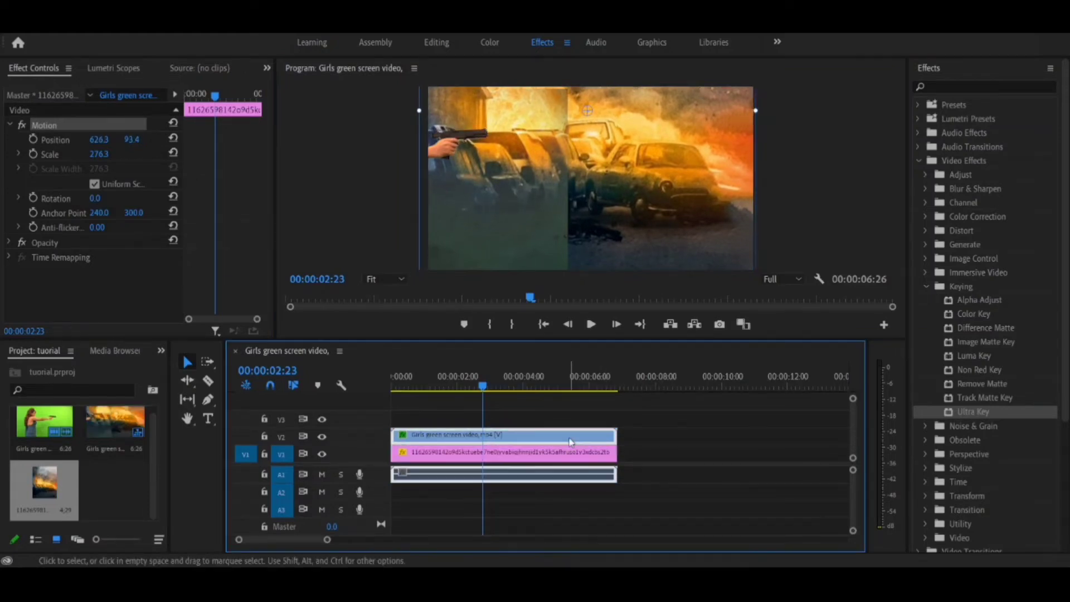
pyautogui.click(513, 198)
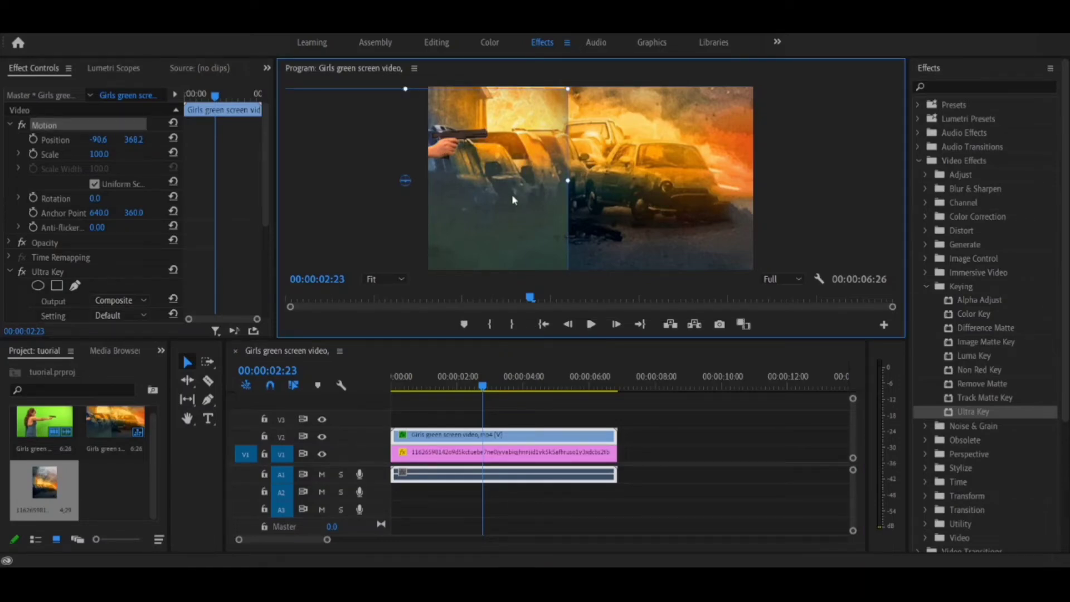
pyautogui.moveTo(513, 199); pyautogui.dragTo(693, 194)
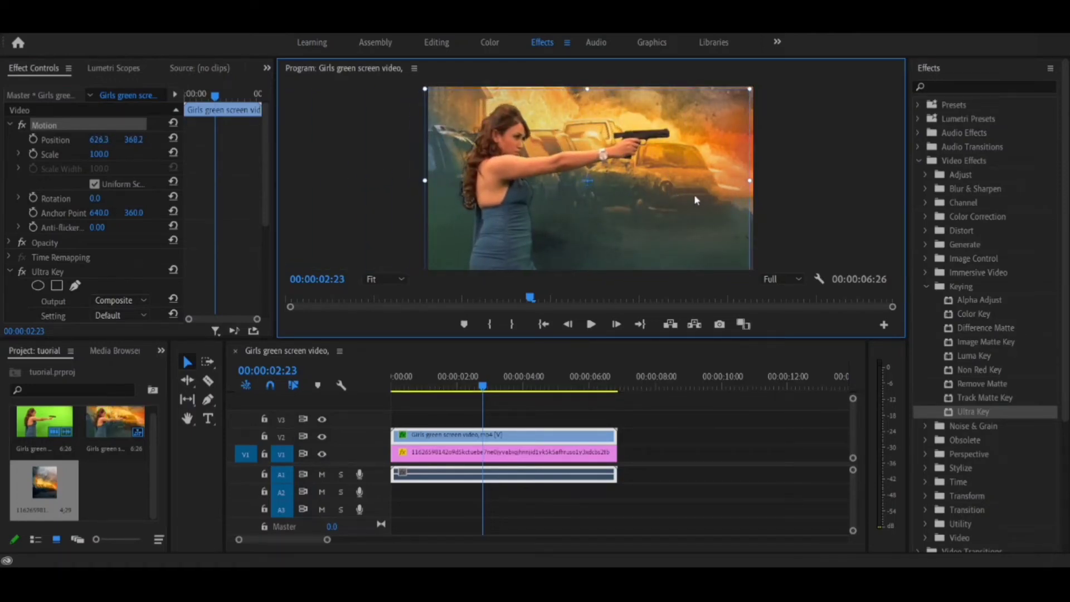
pyautogui.press('space')
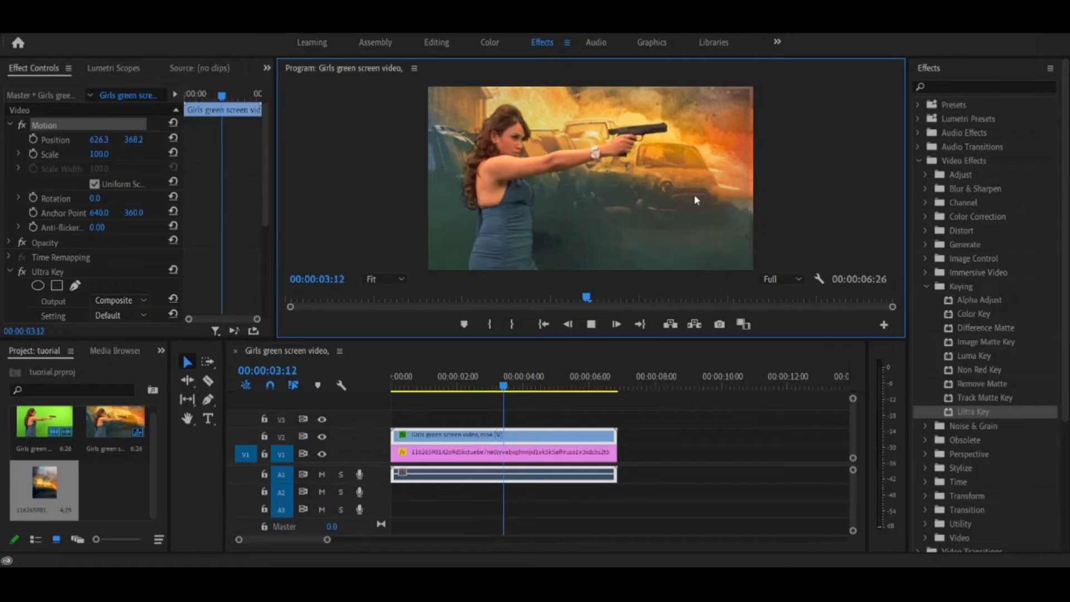
pyautogui.press('space')
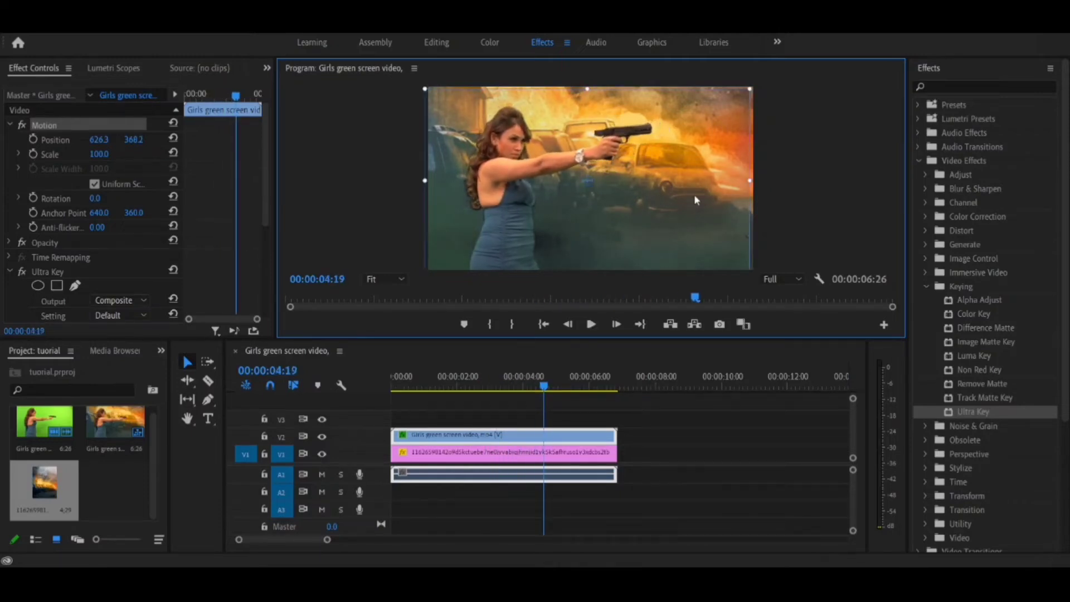
# Step: Enlarge the Program monitor and Effect Controls over the timeline, and set Ultra Key's Matte Generation Pedestal to 100
pyautogui.moveTo(644, 338); pyautogui.dragTo(649, 392)
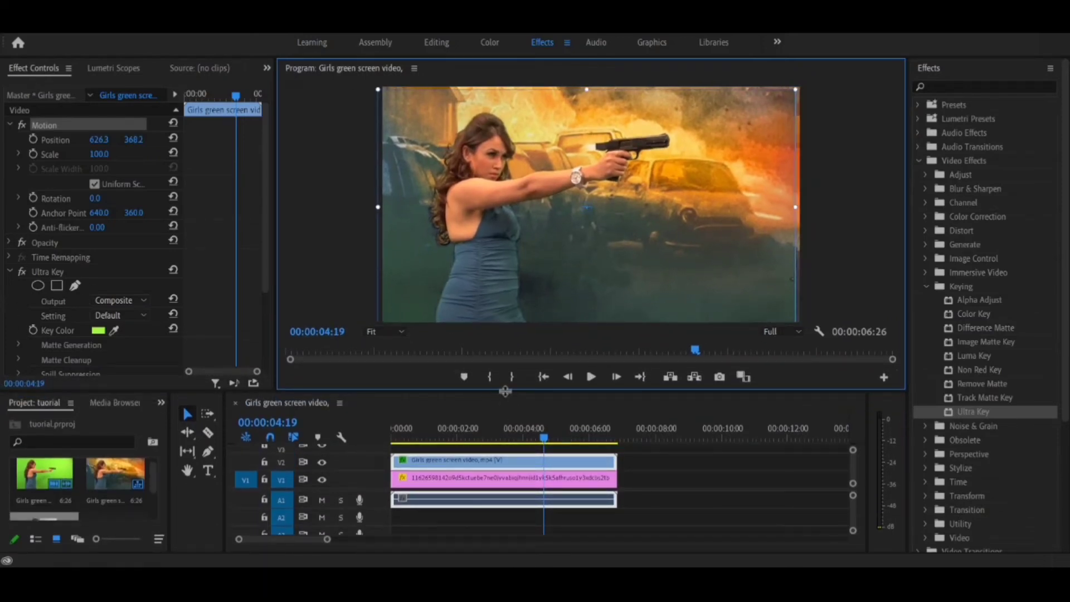
pyautogui.moveTo(505, 392); pyautogui.dragTo(505, 531)
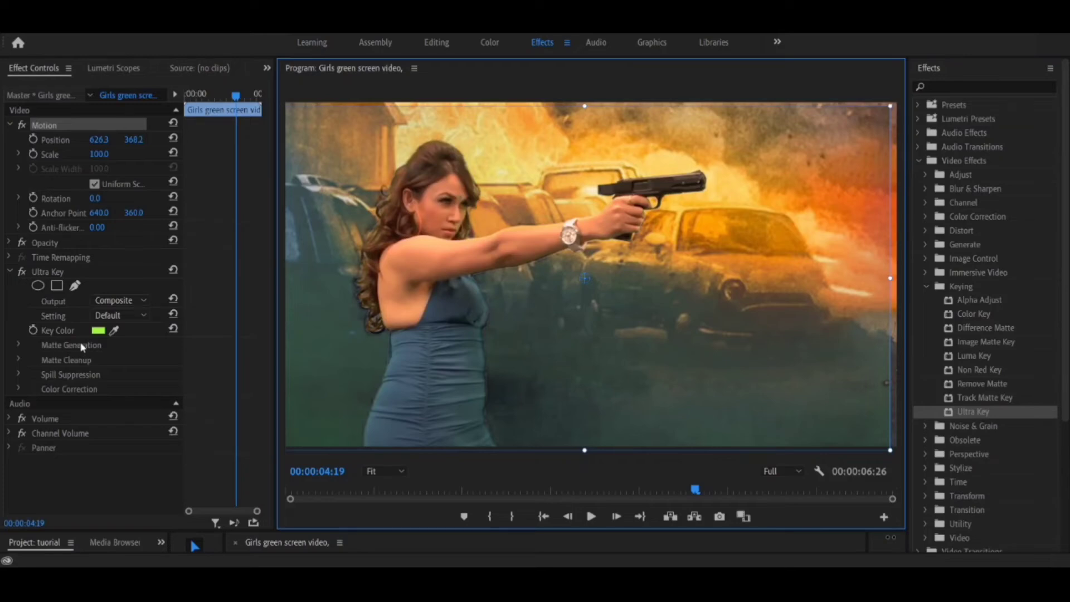
pyautogui.click(19, 344)
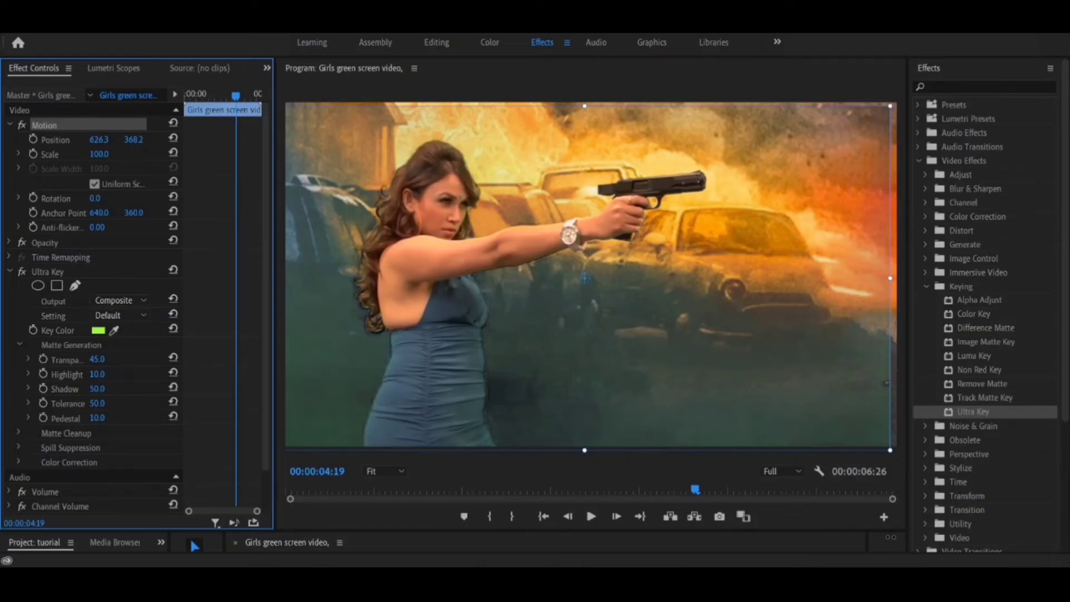
pyautogui.moveTo(97, 418)
pyautogui.mouseDown()
pyautogui.moveTo(147, 417)
pyautogui.moveTo(91, 418)
pyautogui.moveTo(146, 418)
pyautogui.moveTo(109, 417)
pyautogui.mouseUp()
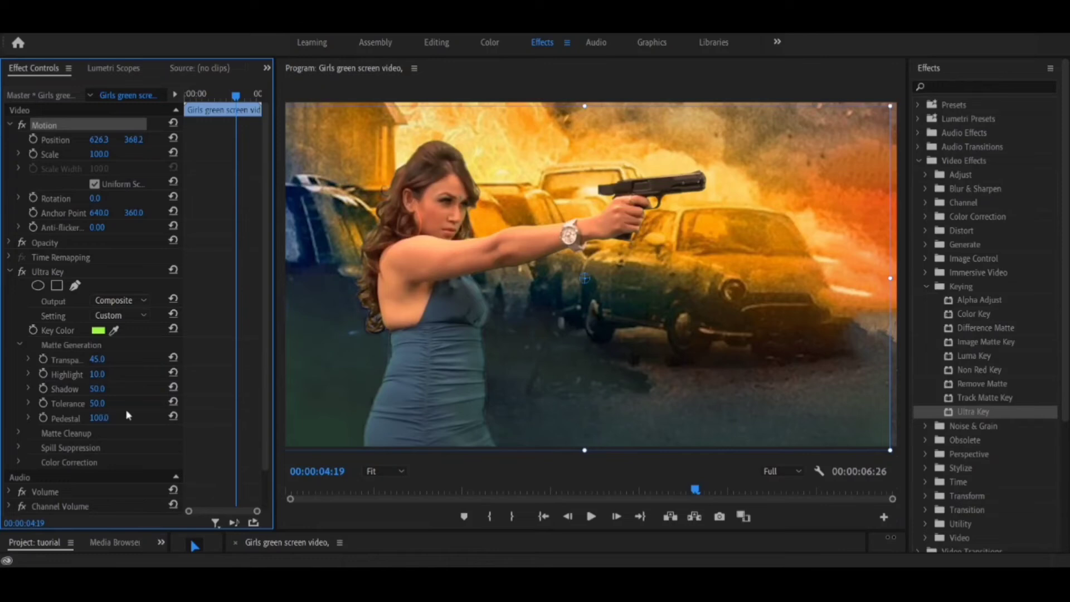
# Step: Reposition the green screen clip to about 642.3, 381.4 and play back the composite
pyautogui.click(461, 300)
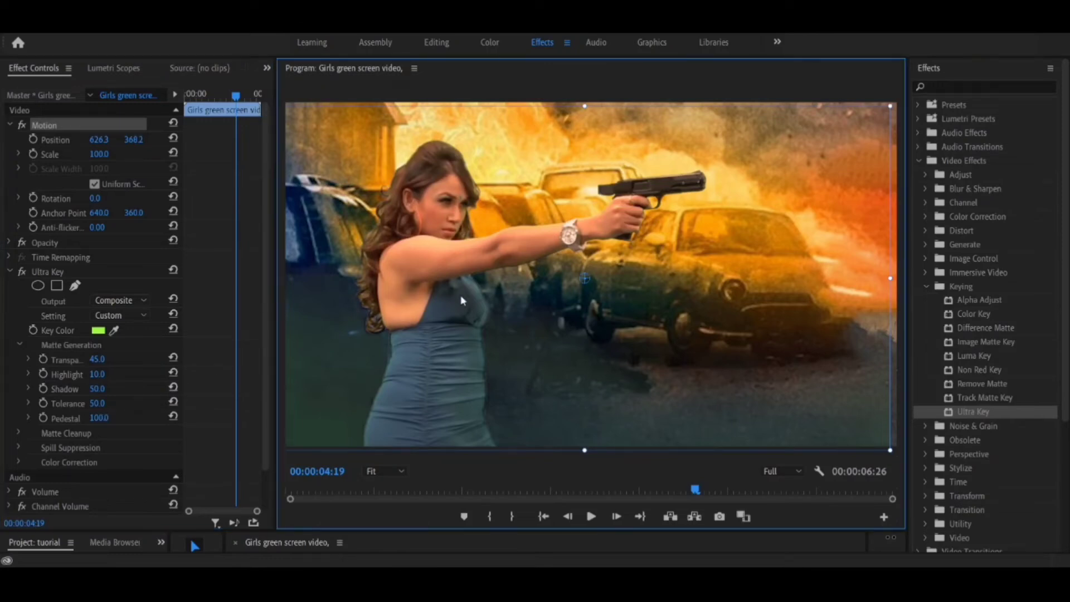
pyautogui.moveTo(461, 300)
pyautogui.mouseDown()
pyautogui.moveTo(436, 292)
pyautogui.moveTo(340, 315)
pyautogui.moveTo(484, 308)
pyautogui.moveTo(468, 304)
pyautogui.mouseUp()
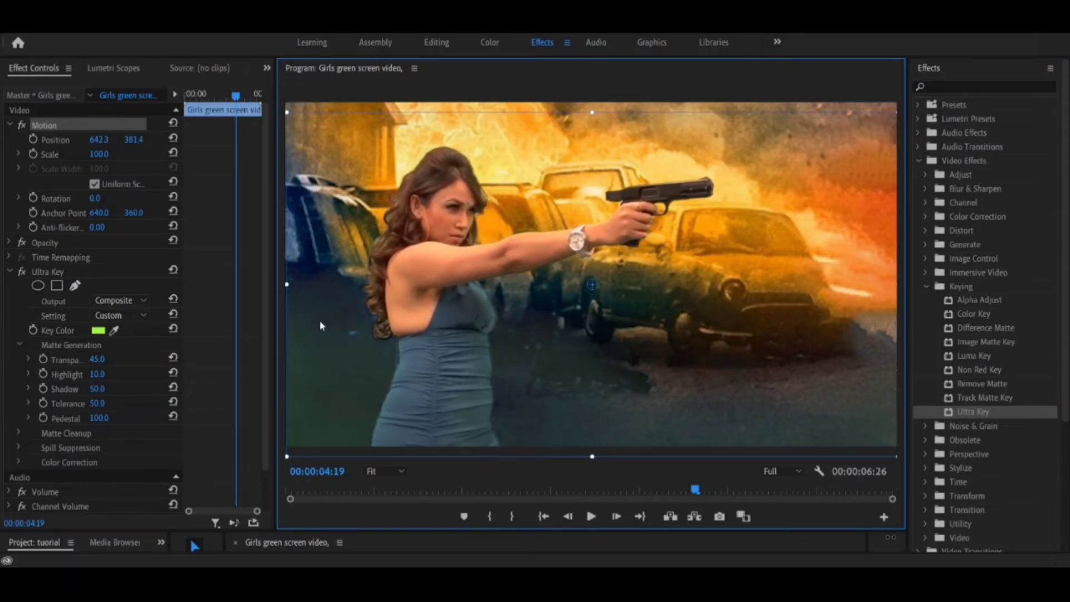
pyautogui.click(591, 516)
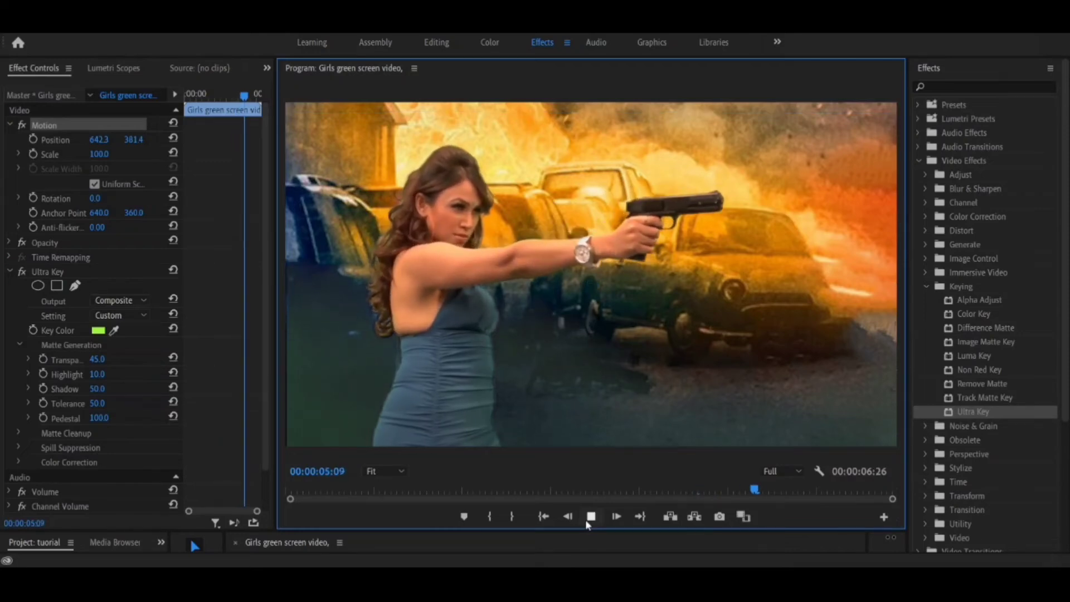
# Step: Set Ultra Key's Matte Cleanup to Choke 12, Soften 10 and Contrast 100
pyautogui.click(14, 438)
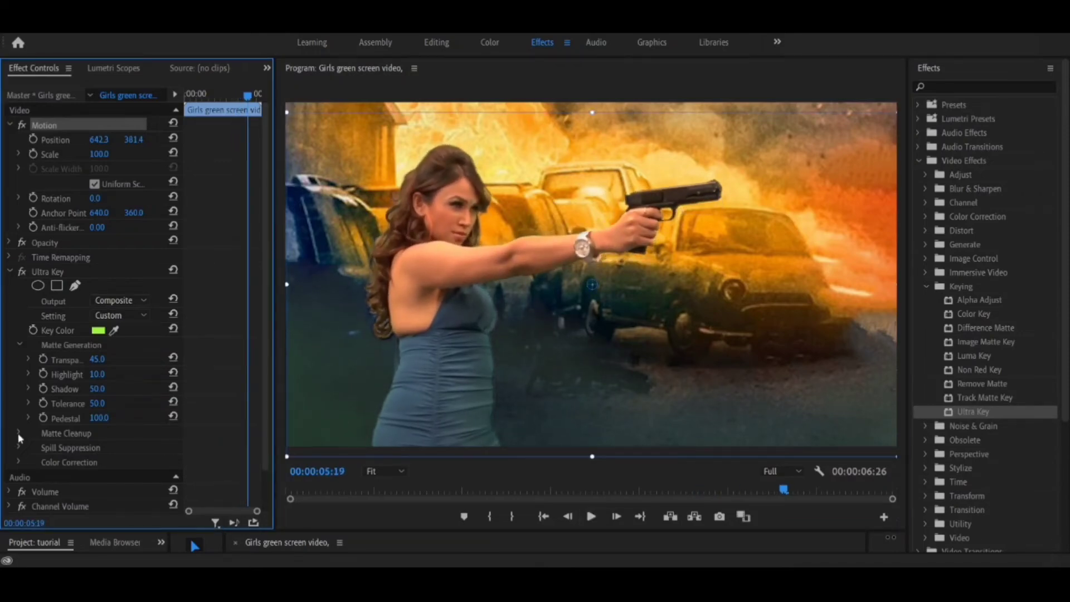
pyautogui.click(19, 437)
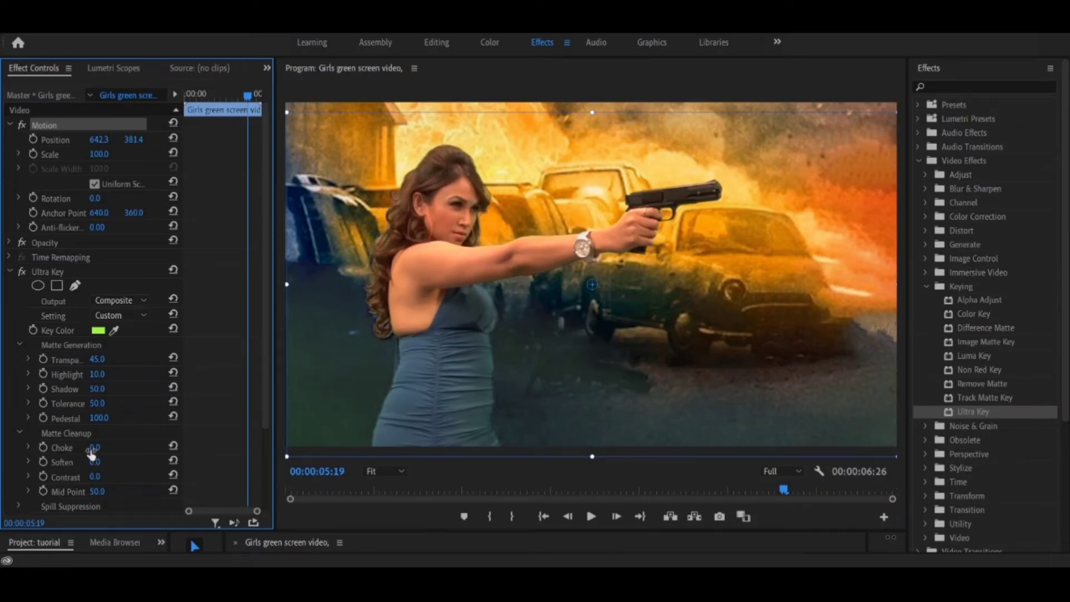
pyautogui.moveTo(96, 448); pyautogui.dragTo(103, 447)
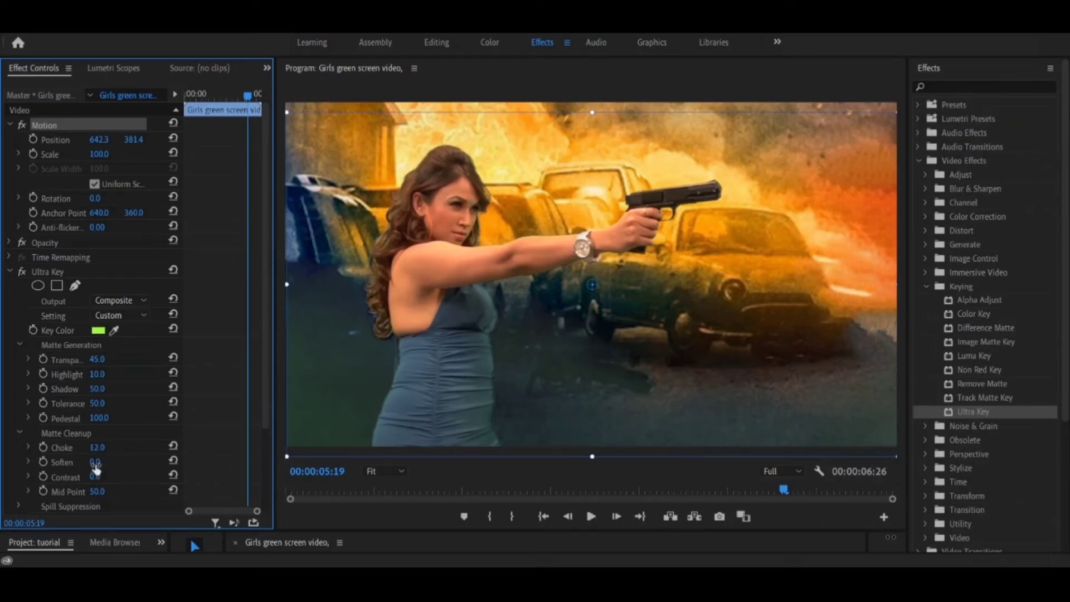
pyautogui.moveTo(96, 464); pyautogui.dragTo(109, 463)
pyautogui.moveTo(95, 476); pyautogui.dragTo(151, 477)
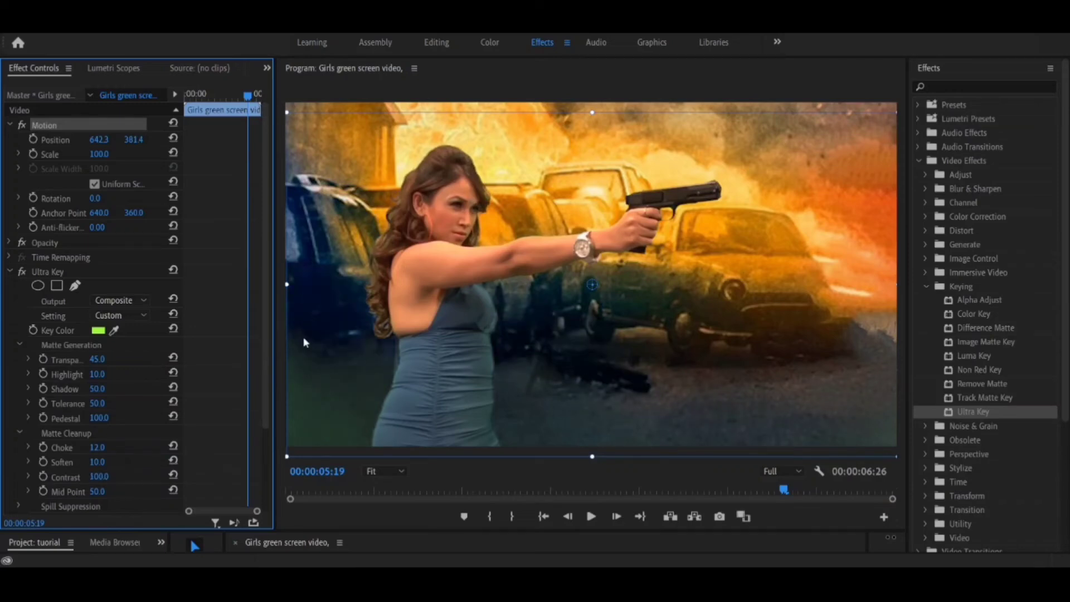
# Step: Set Ultra Key's Matte Generation Tolerance to 100, playing back the keyed clip before and after the change
pyautogui.click(592, 515)
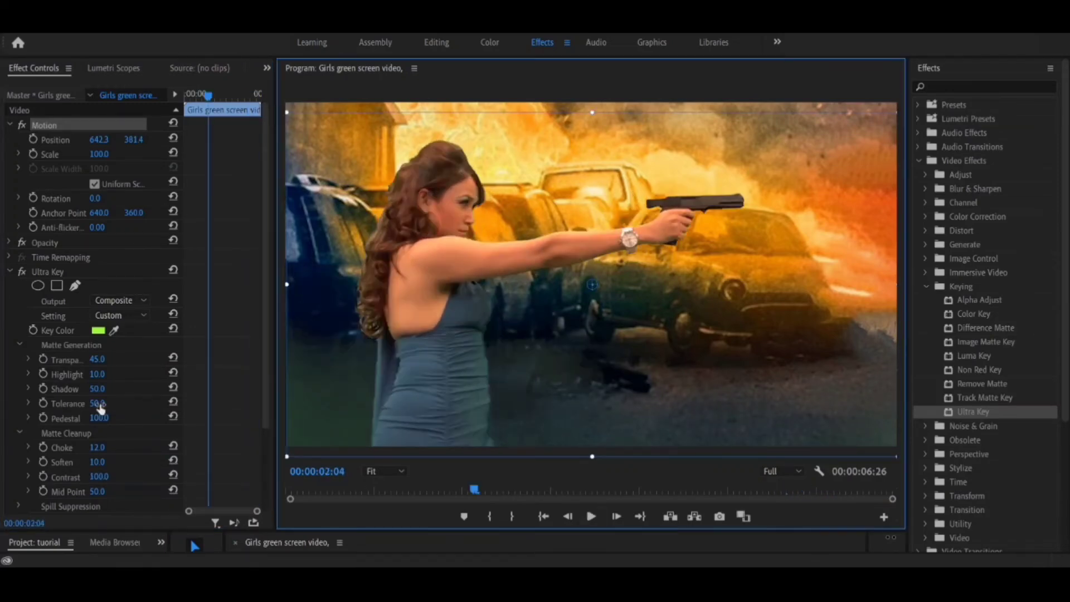
pyautogui.click(98, 403)
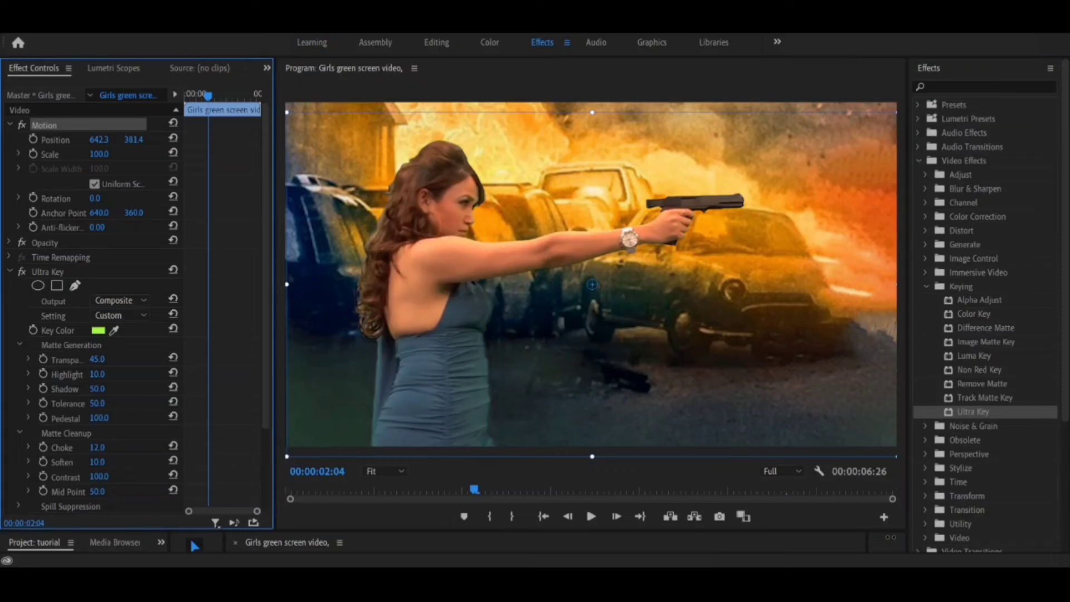
pyautogui.moveTo(98, 403); pyautogui.dragTo(109, 404)
pyautogui.press('space')
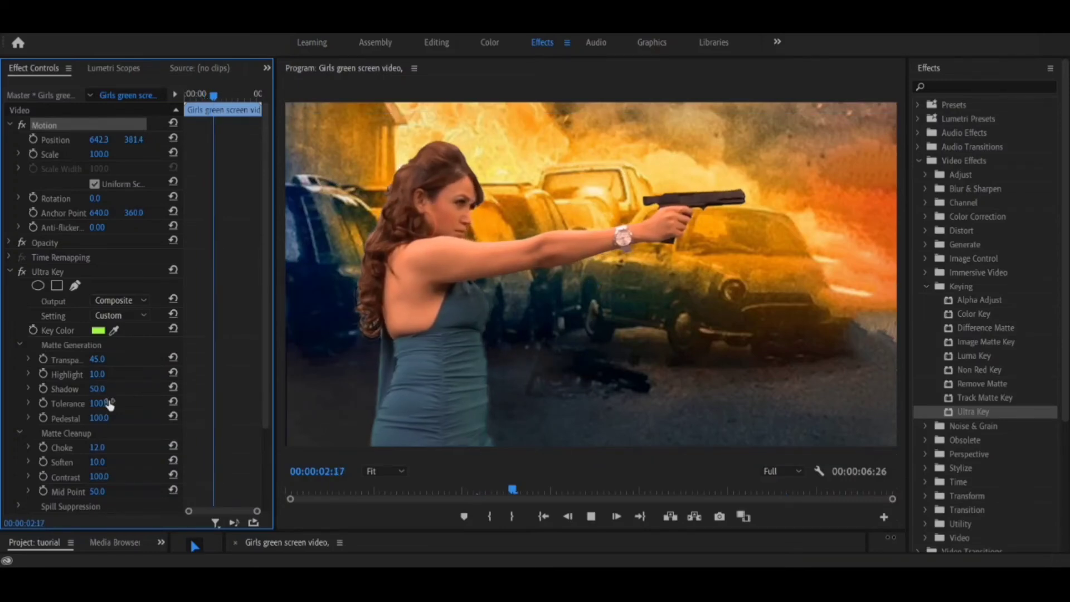
pyautogui.press('space')
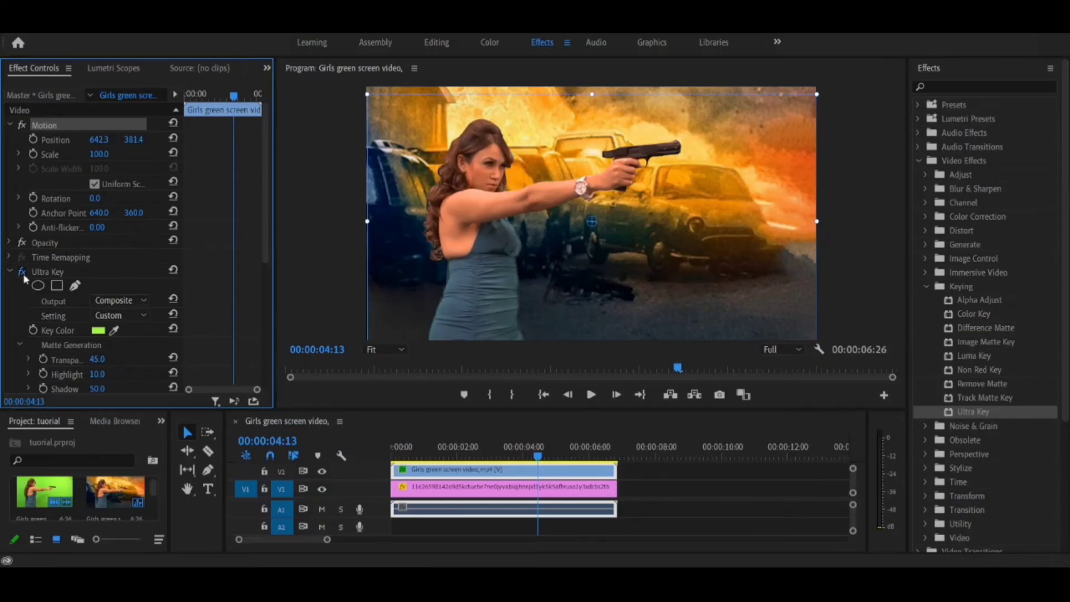
# Step: Turn Ultra Key off and back on to compare the original green screen with the keyed composite
pyautogui.click(24, 276)
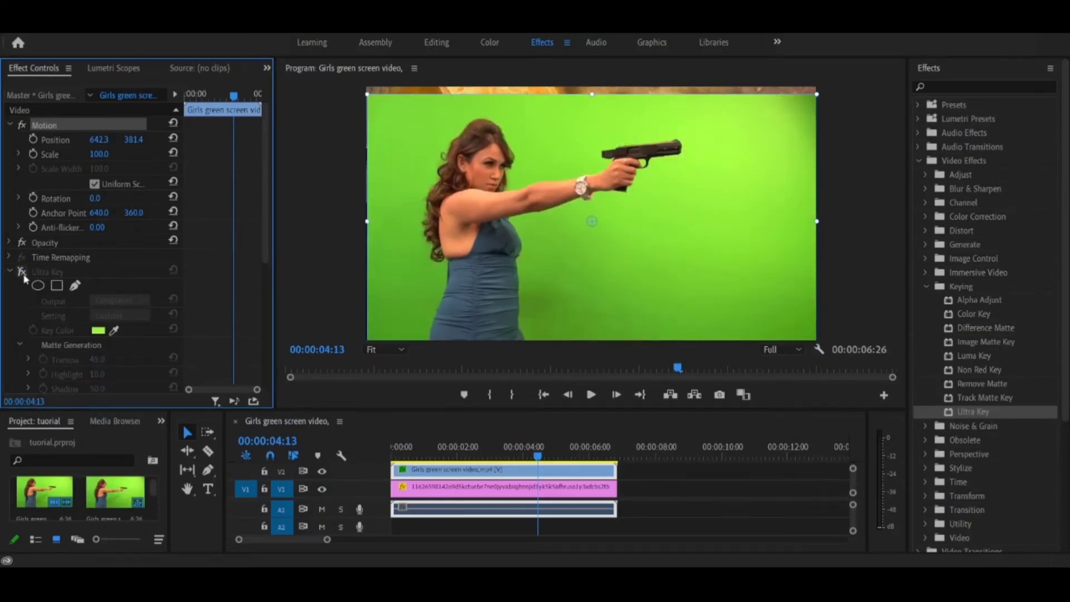
pyautogui.click(22, 271)
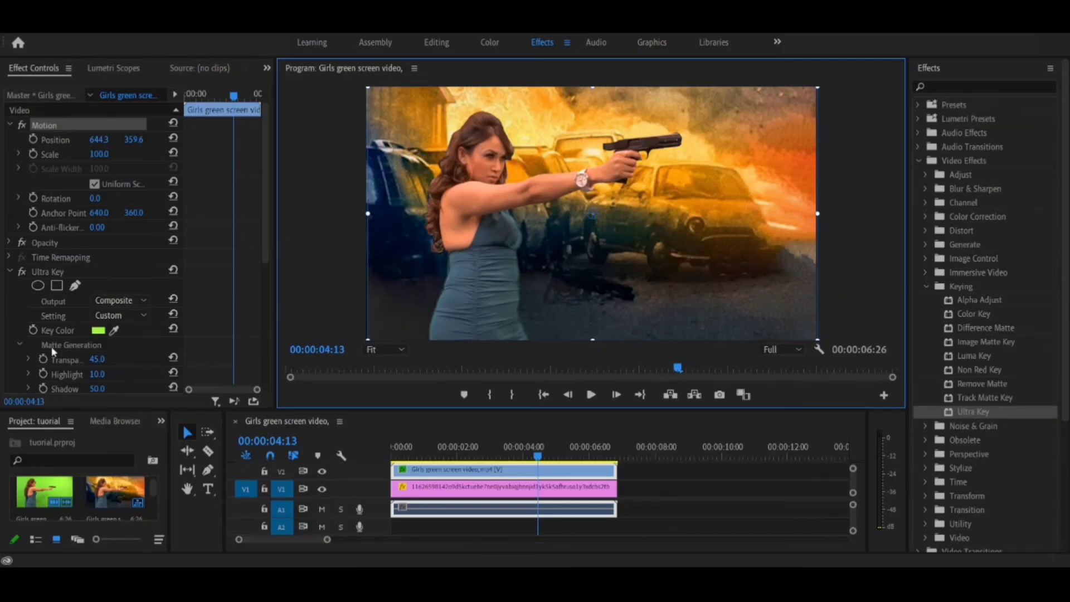
# Step: Toggle Ultra Key once more to check the raw footage against the burning-cars composite
pyautogui.click(22, 272)
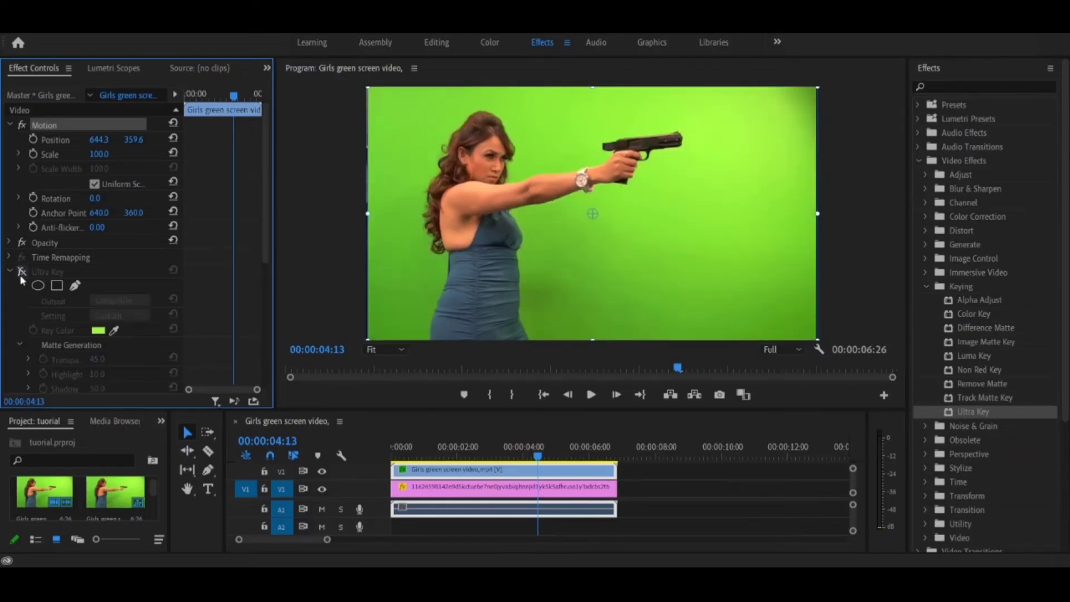
pyautogui.click(22, 272)
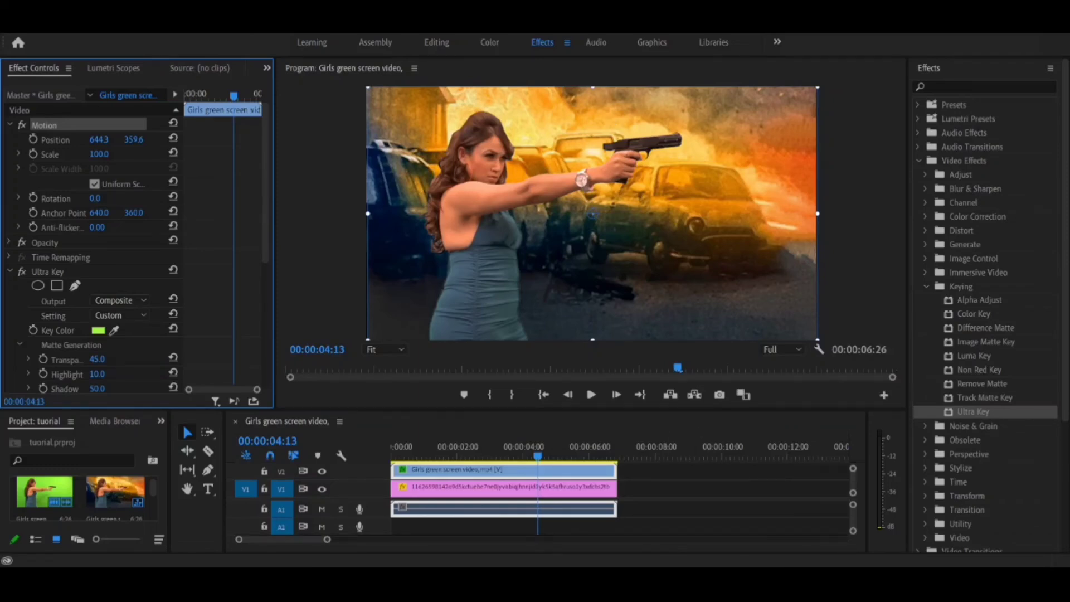
# Step: Import the Green Screen Explosion Effects fire clip and place it on V3 at the start of the sequence
pyautogui.hotkey('ctrl', 'm')
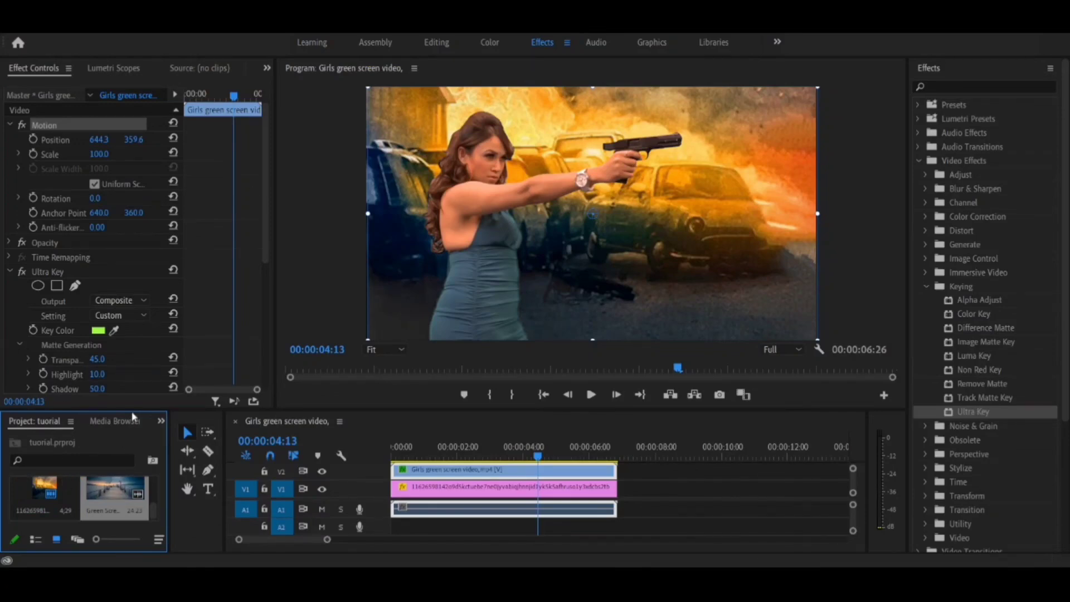
pyautogui.moveTo(132, 410); pyautogui.dragTo(132, 378)
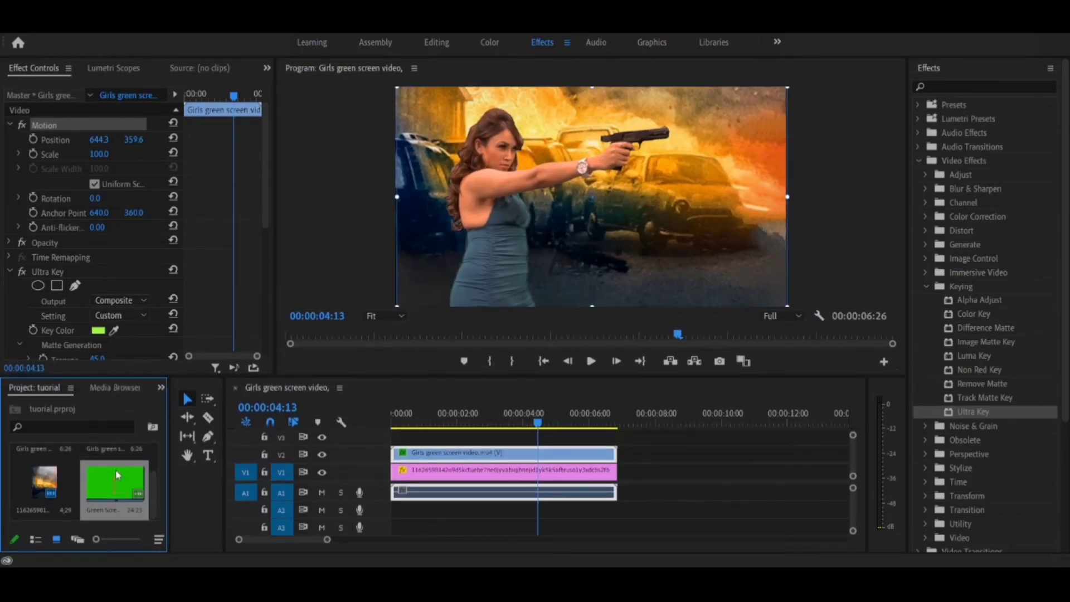
pyautogui.moveTo(115, 469); pyautogui.dragTo(360, 479)
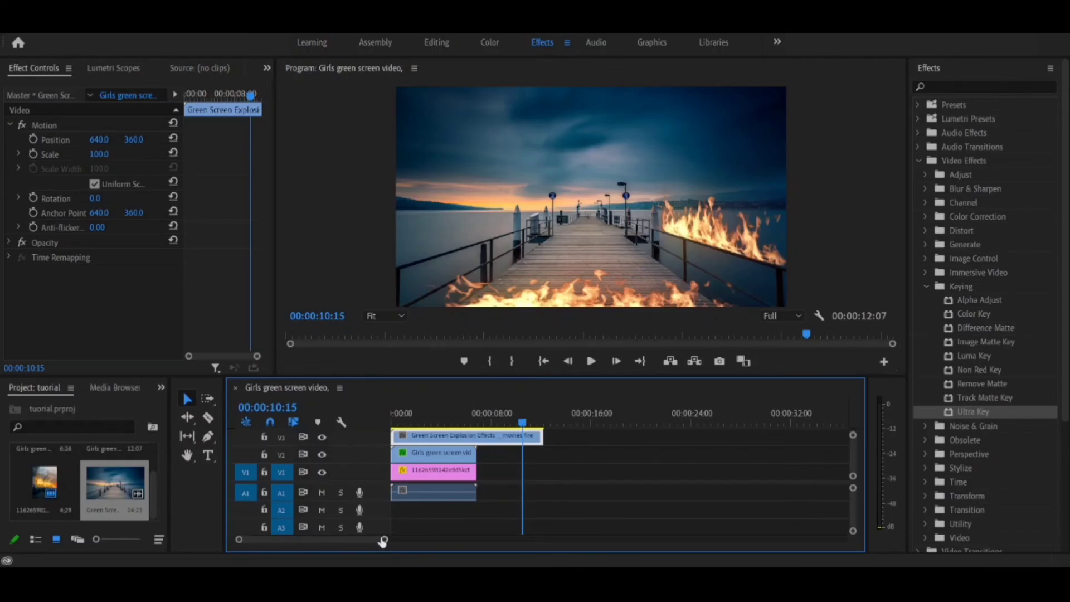
# Step: Move the old background image on V1 behind the end of the fire clip and put the fire clip on V1 beneath the girl clip
pyautogui.moveTo(385, 542); pyautogui.dragTo(419, 539)
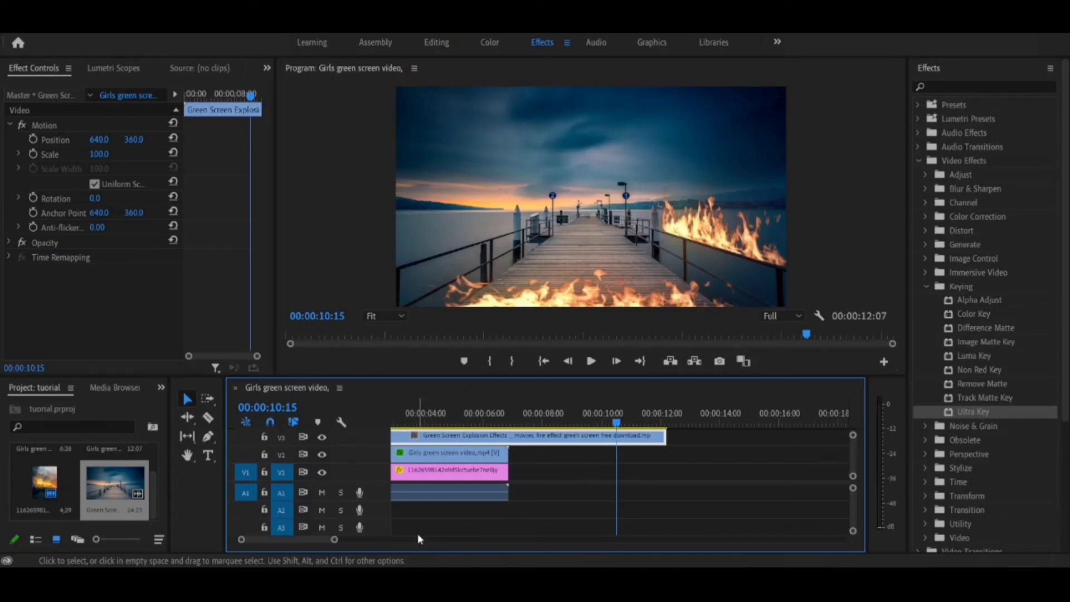
pyautogui.click(464, 471)
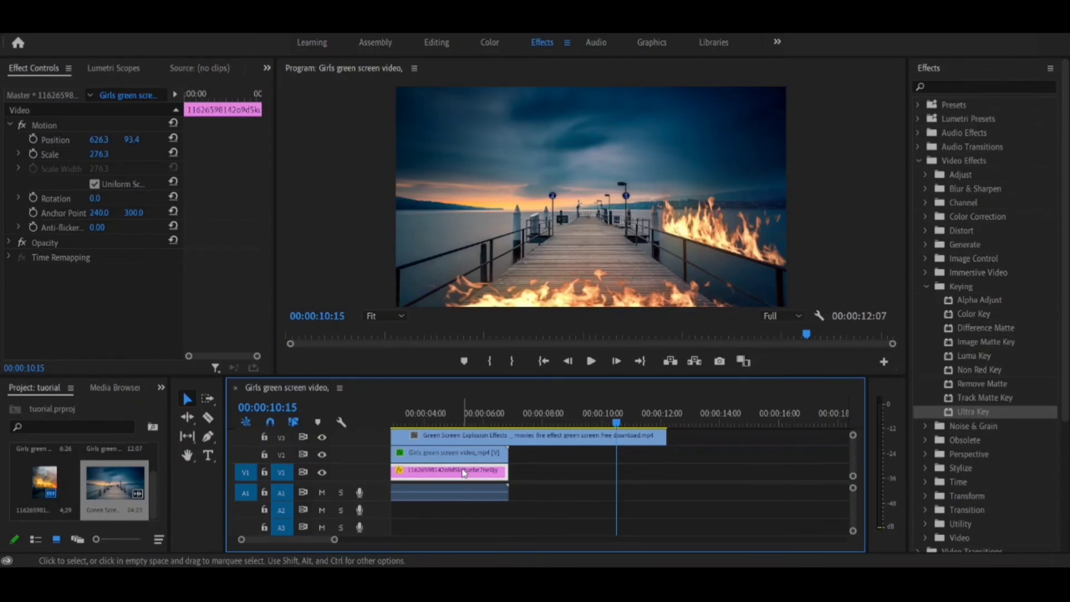
pyautogui.moveTo(463, 471); pyautogui.dragTo(830, 483)
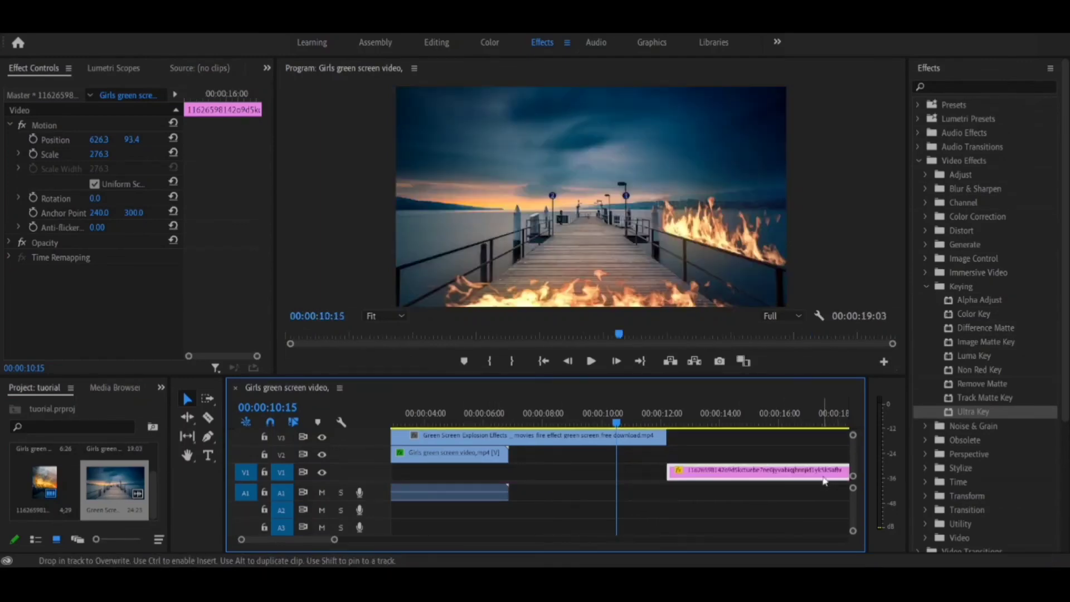
pyautogui.click(646, 438)
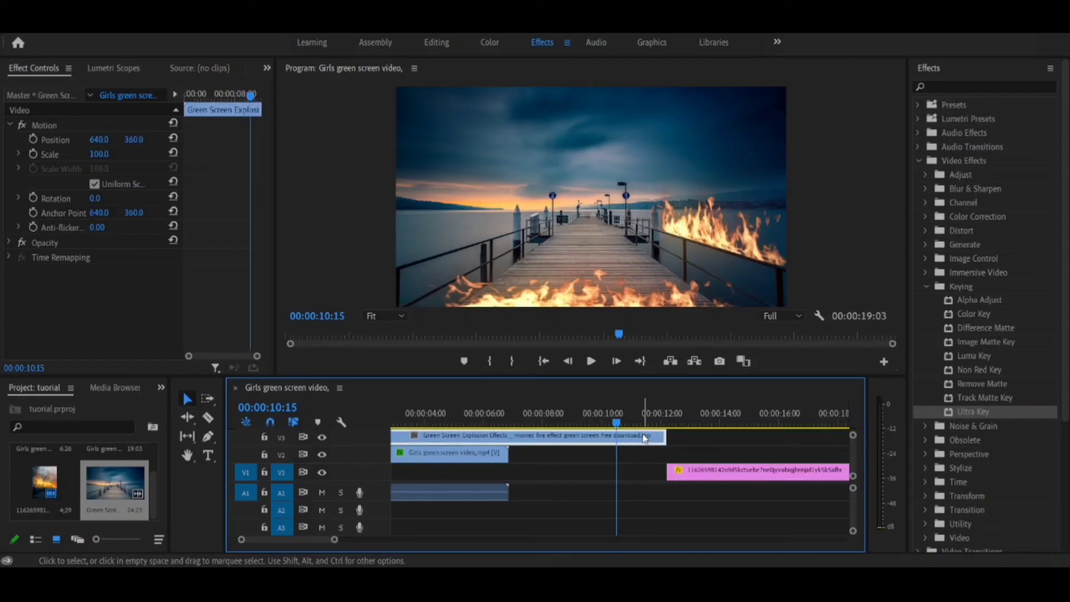
pyautogui.moveTo(645, 439); pyautogui.dragTo(644, 472)
# Step: Play the composite with the burning pier background from the beginning of the sequence
pyautogui.moveTo(617, 422); pyautogui.dragTo(390, 397)
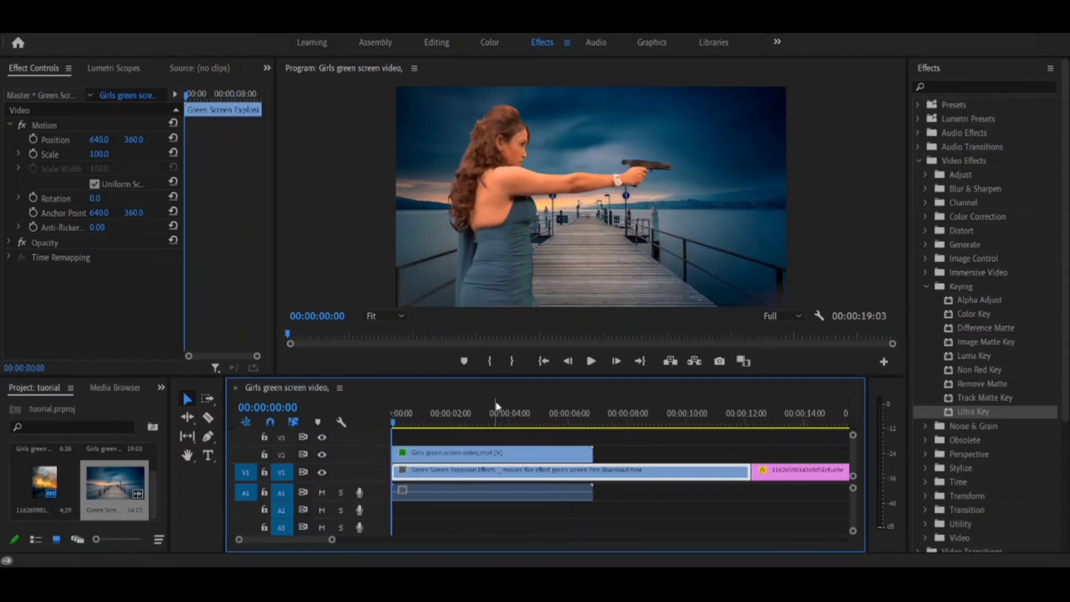
pyautogui.click(591, 363)
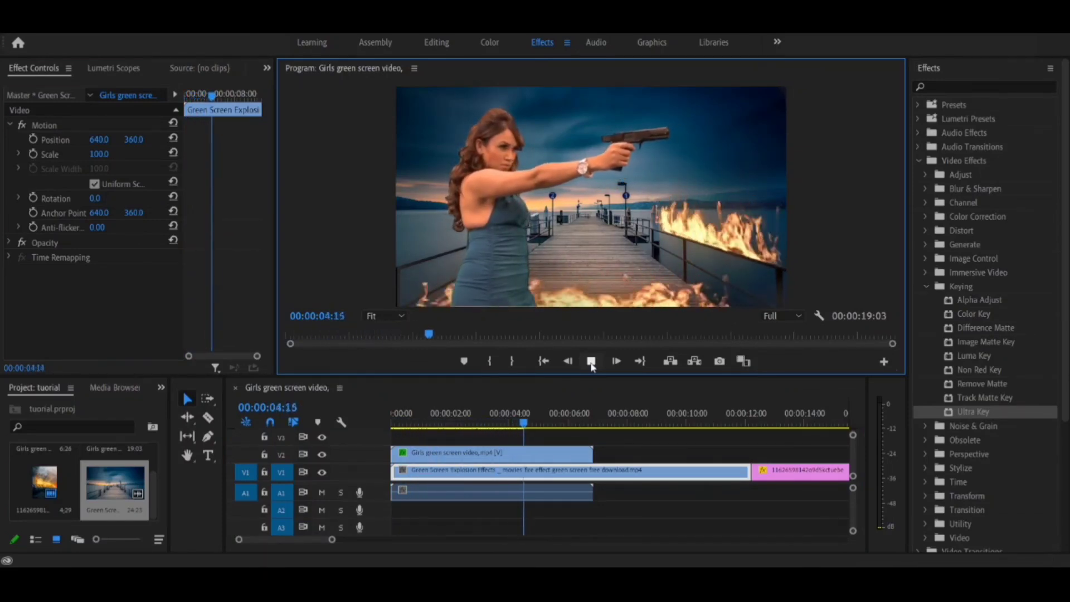
pyautogui.click(592, 363)
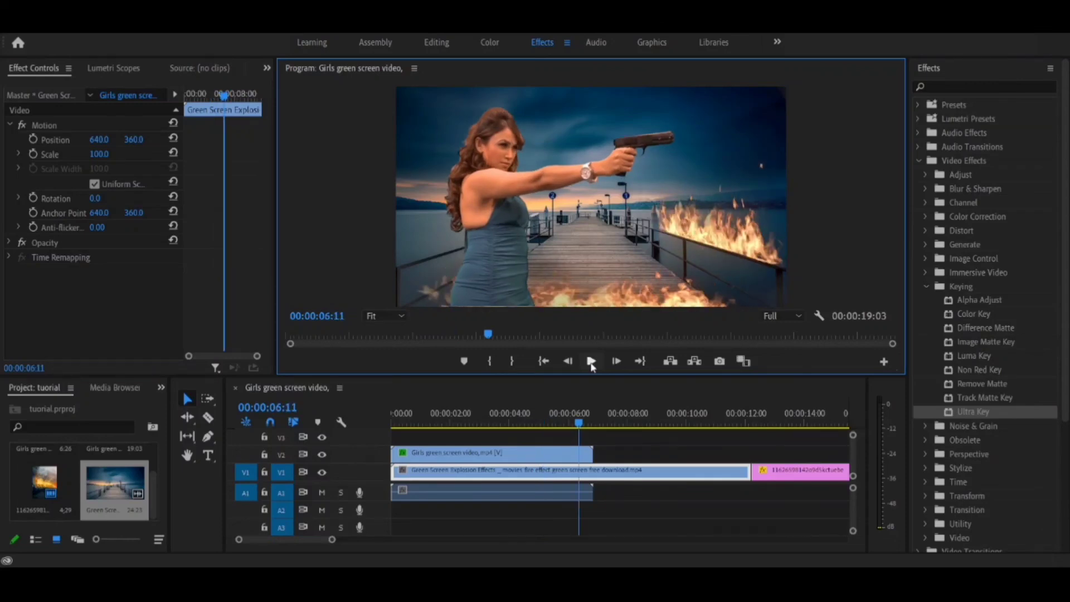
pyautogui.click(592, 363)
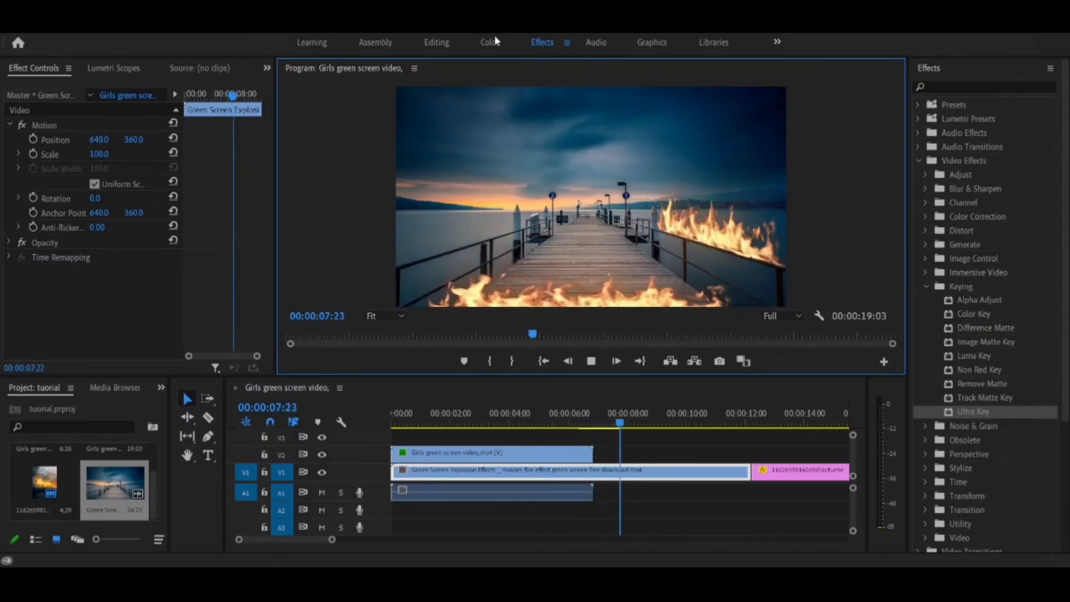
pyautogui.click(667, 415)
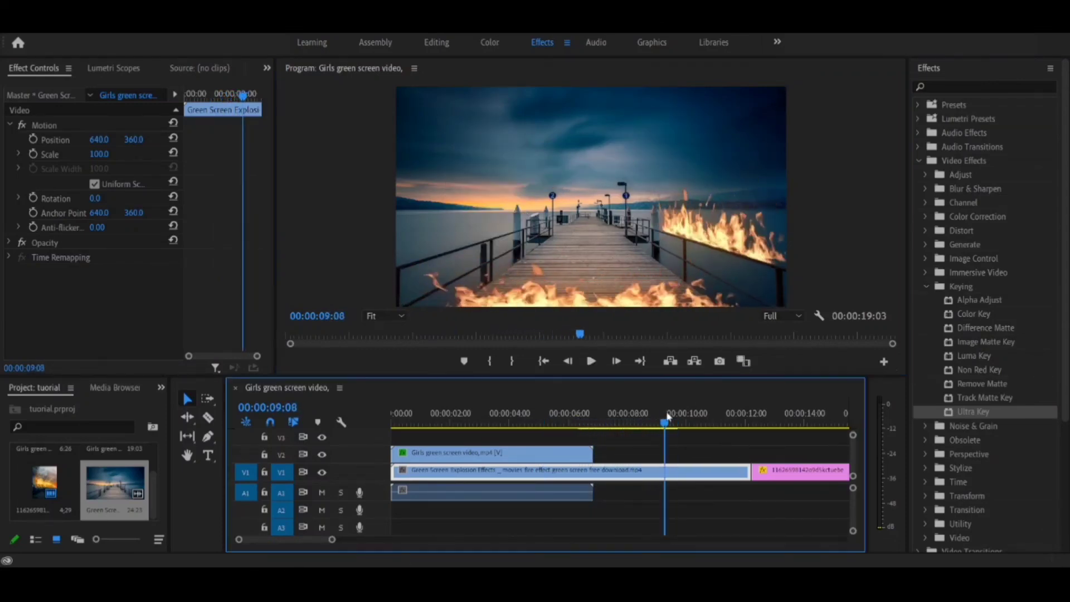
# Step: At 00:00:04:22, set the fire background clip's Lumetri Color Temperature to 14.9 in Basic Correction
pyautogui.moveTo(668, 416); pyautogui.dragTo(531, 417)
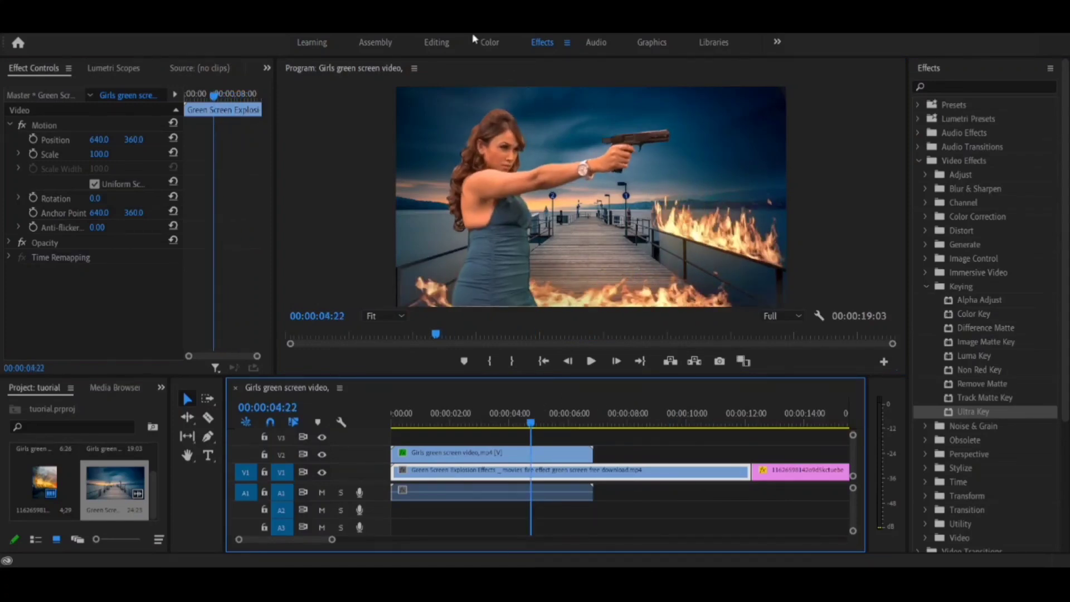
pyautogui.click(490, 44)
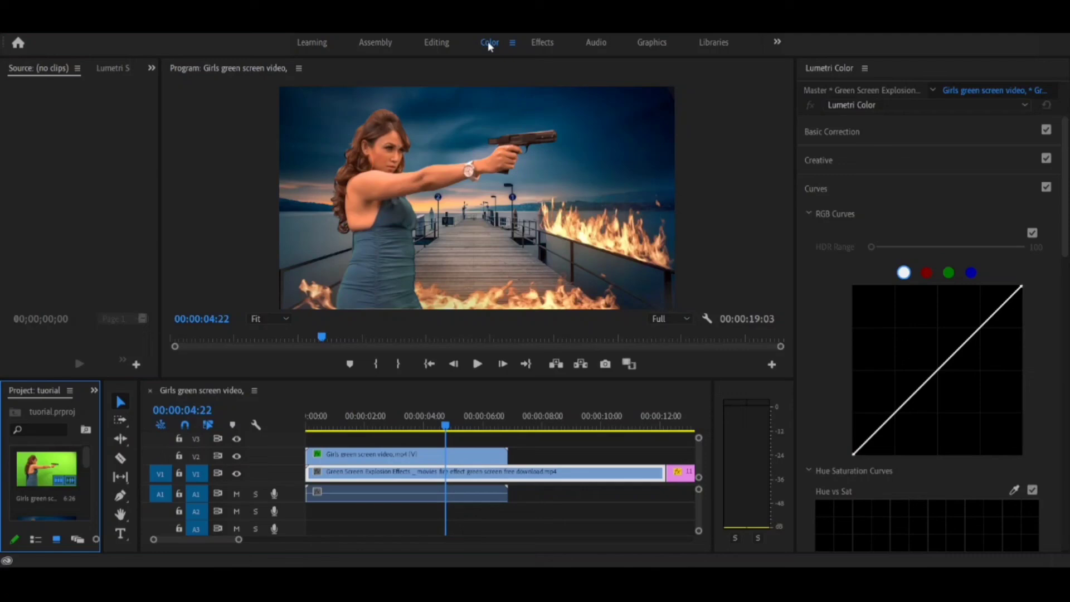
pyautogui.click(890, 134)
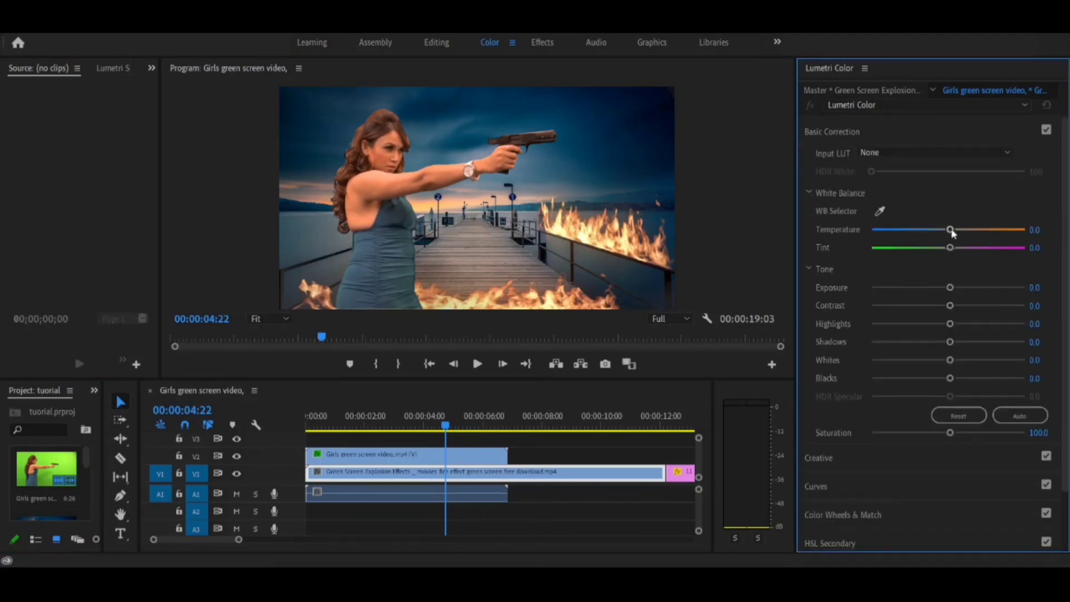
pyautogui.moveTo(951, 230); pyautogui.dragTo(960, 230)
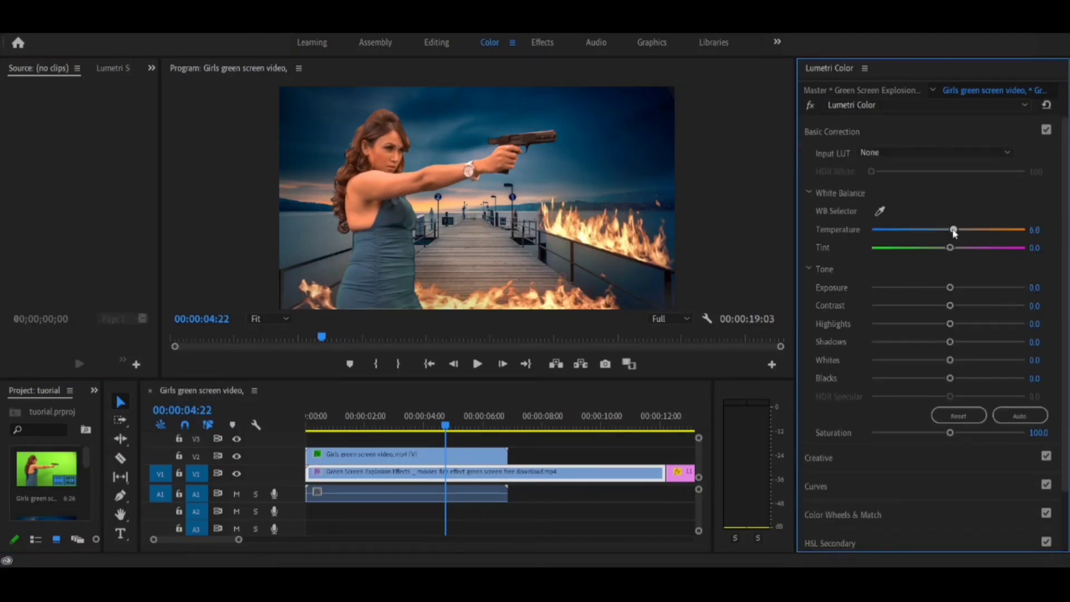
# Step: Set the girl clip's Lumetri Color Temperature to 36.7 and Tint to -4.1, and play back the result
pyautogui.click(494, 454)
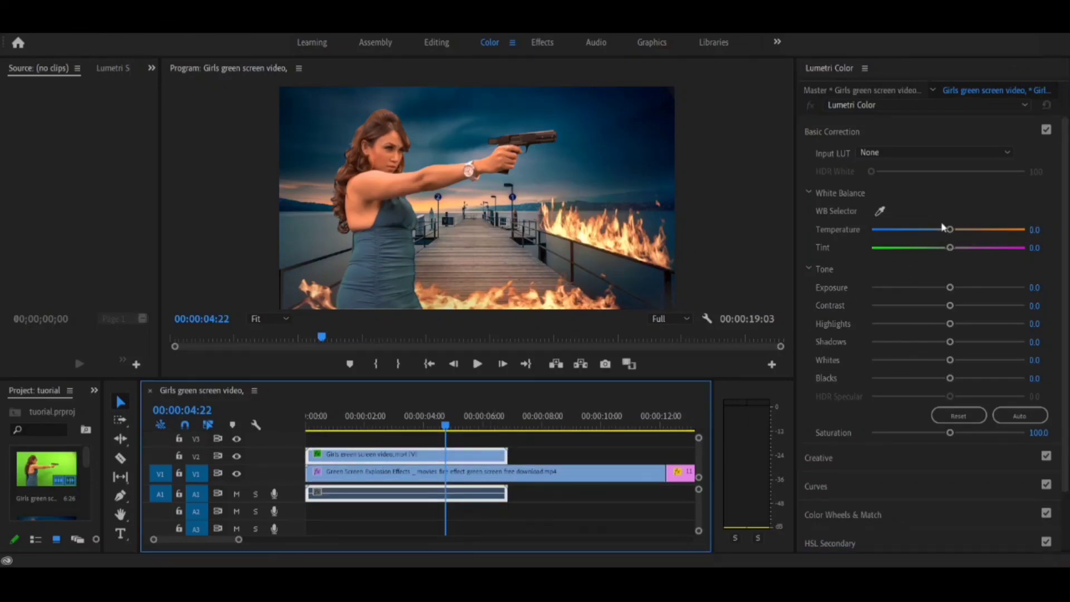
pyautogui.moveTo(948, 229); pyautogui.dragTo(976, 234)
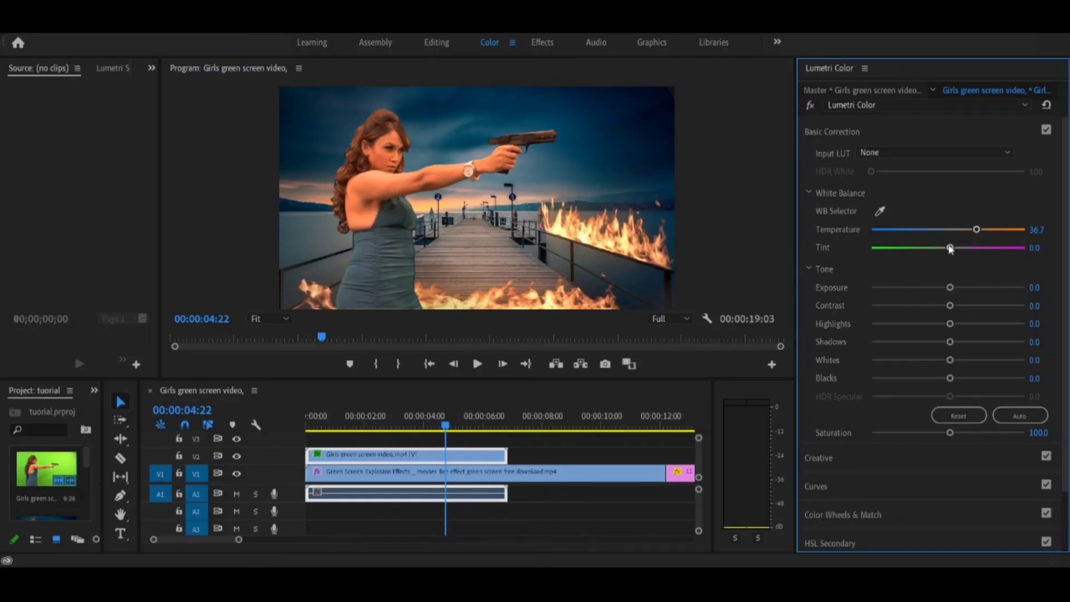
pyautogui.moveTo(950, 247)
pyautogui.mouseDown()
pyautogui.moveTo(939, 248)
pyautogui.moveTo(970, 248)
pyautogui.moveTo(931, 247)
pyautogui.moveTo(945, 247)
pyautogui.mouseUp()
pyautogui.press('space')
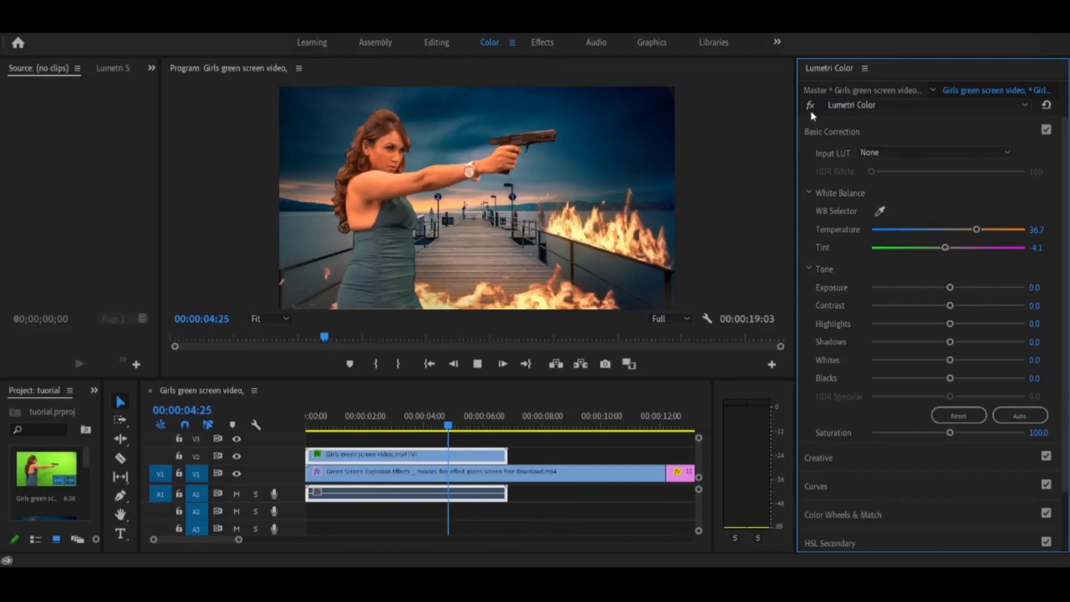